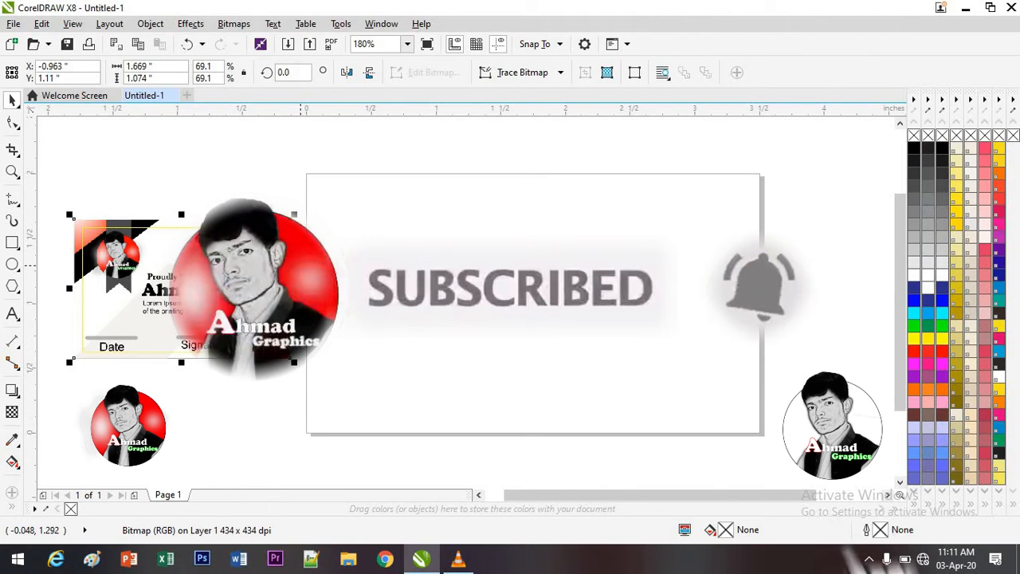
Move the reference certificate image slightly lower beside the page
left_click(183, 287)
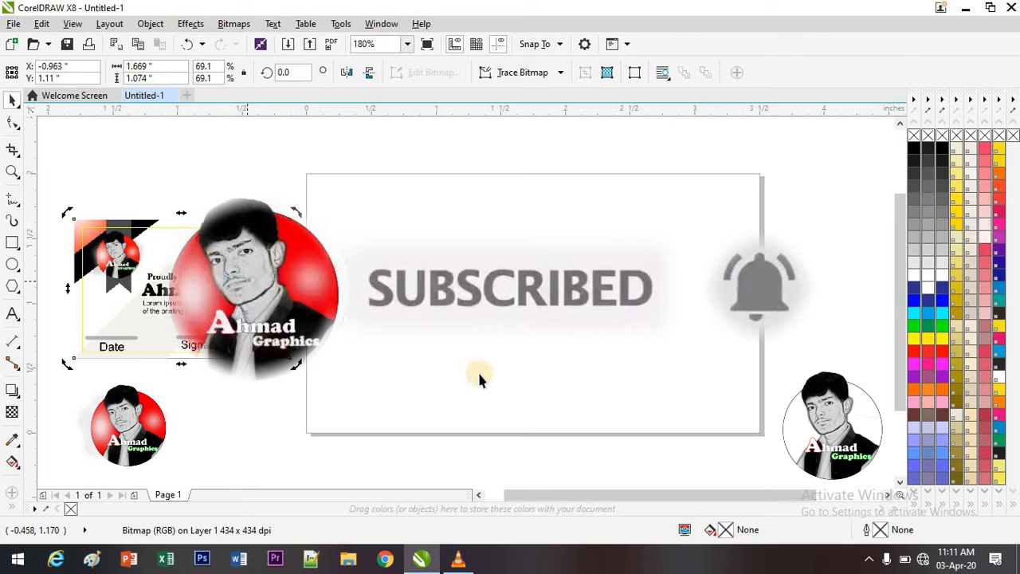
left_click(478, 380)
left_click(264, 278)
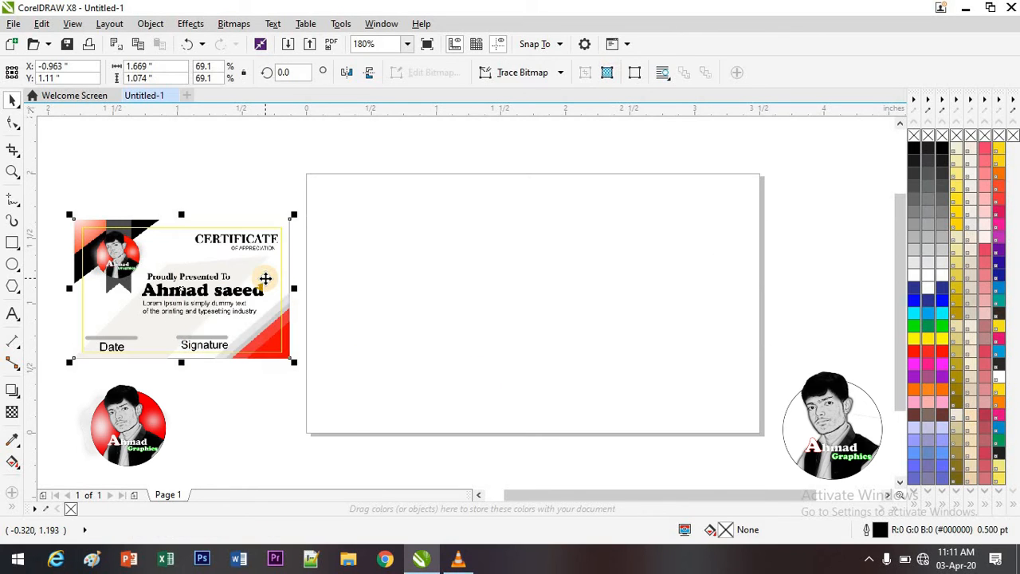
left_click(215, 297)
left_click_drag(228, 301, 256, 338)
left_click(435, 297)
left_click(223, 317)
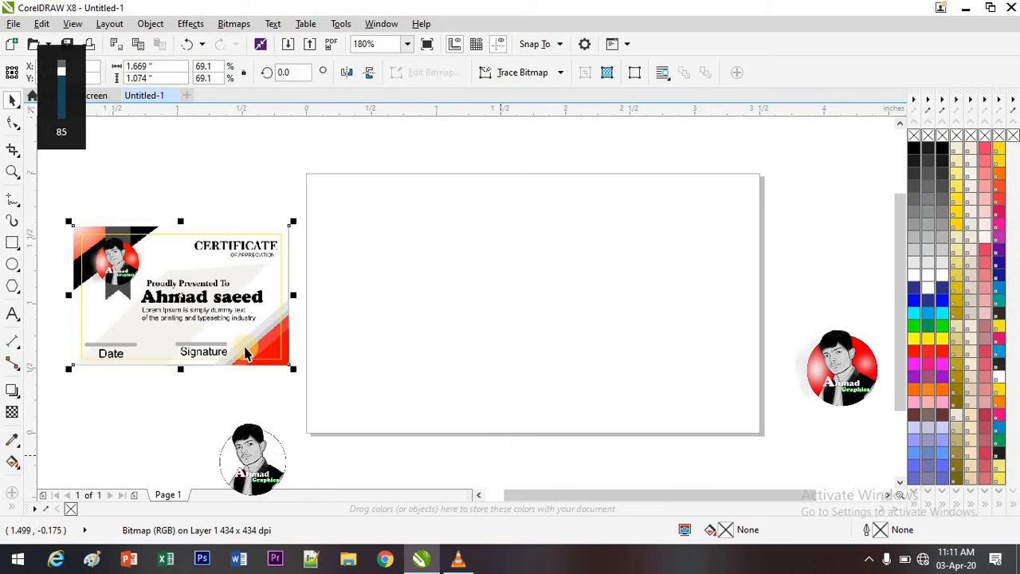
Draw a rectangle about 2.27 × 1.48 in on the page and make a scaled-down copy about 0.72 × 0.47 in in its upper-left corner
left_click(12, 244)
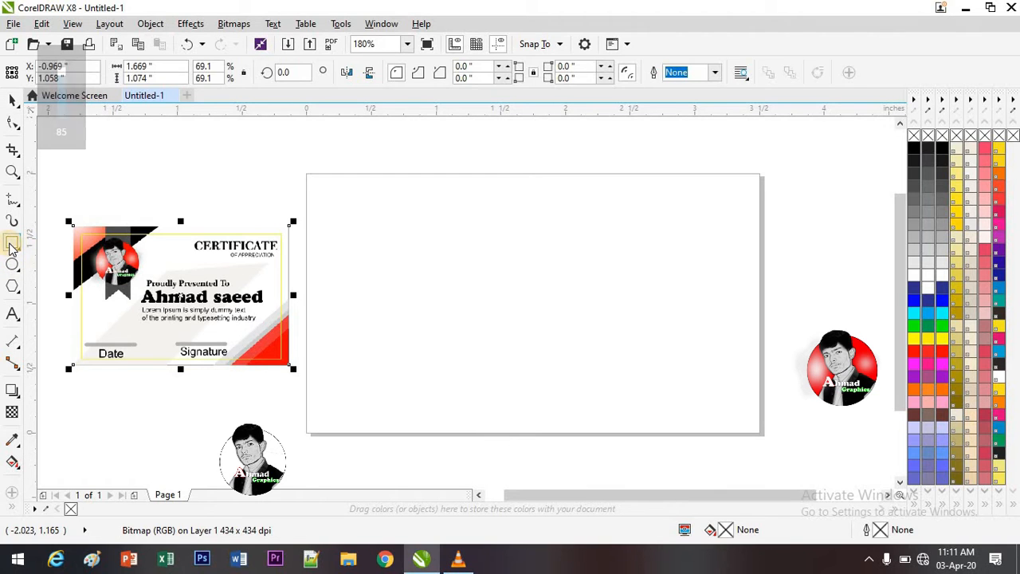
mouse_move(365, 210)
left_mouse_down()
mouse_move(406, 321)
mouse_move(645, 385)
mouse_move(660, 404)
left_mouse_up()
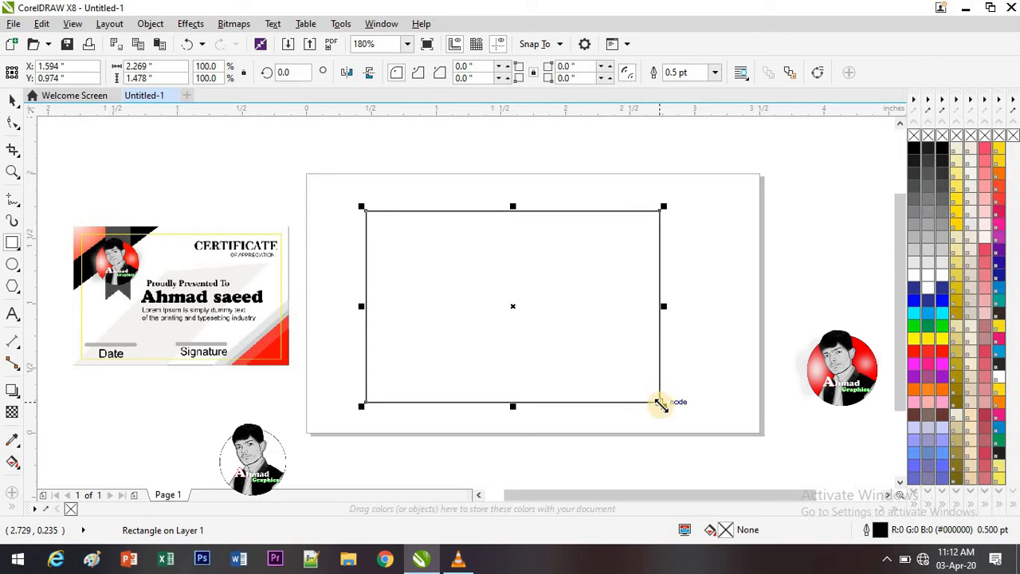
left_click_drag(661, 405, 469, 277)
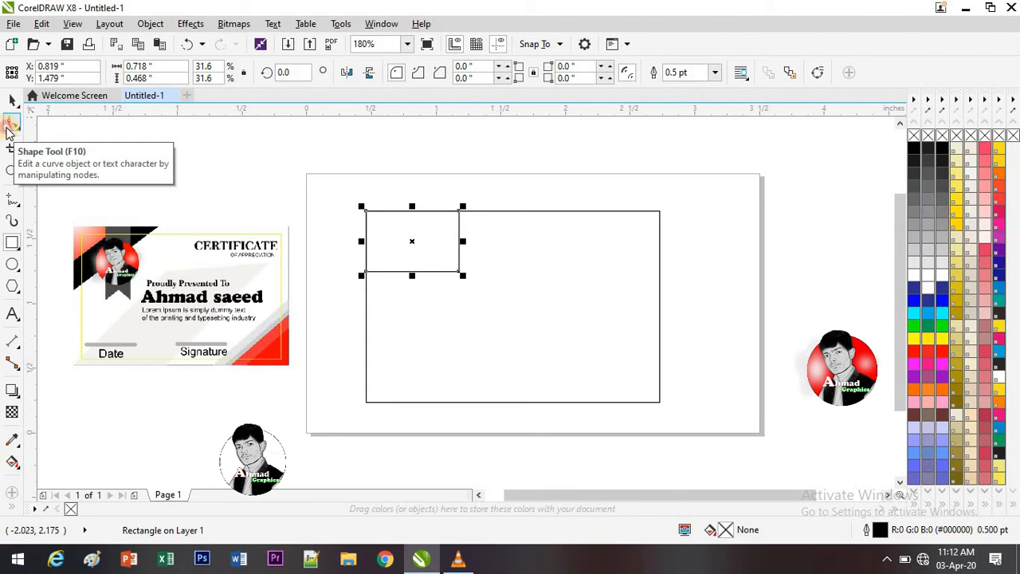
Convert the small upper-left rectangle to curves and delete its lower-right node to form a triangle
left_click(10, 124)
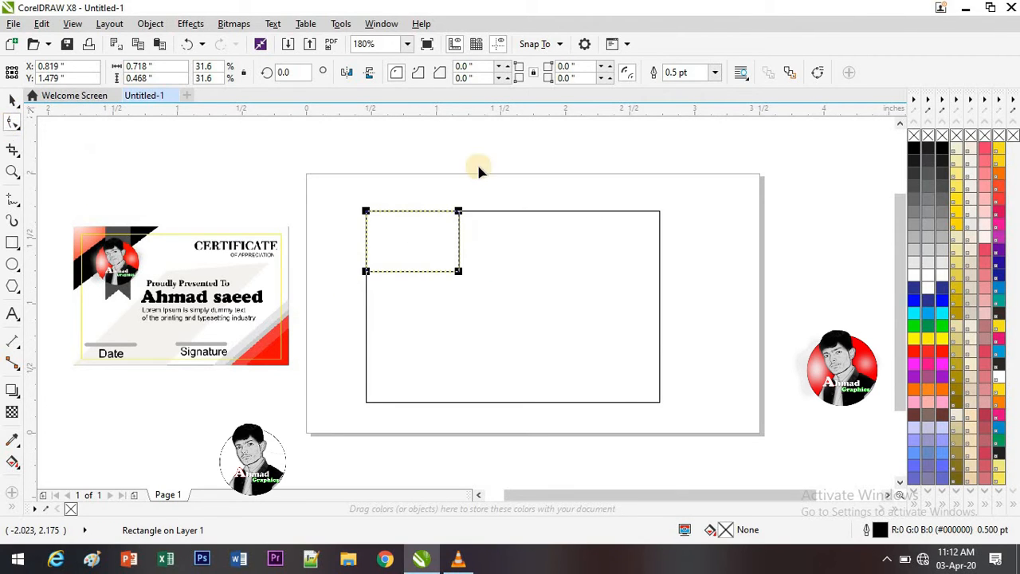
left_click(818, 73)
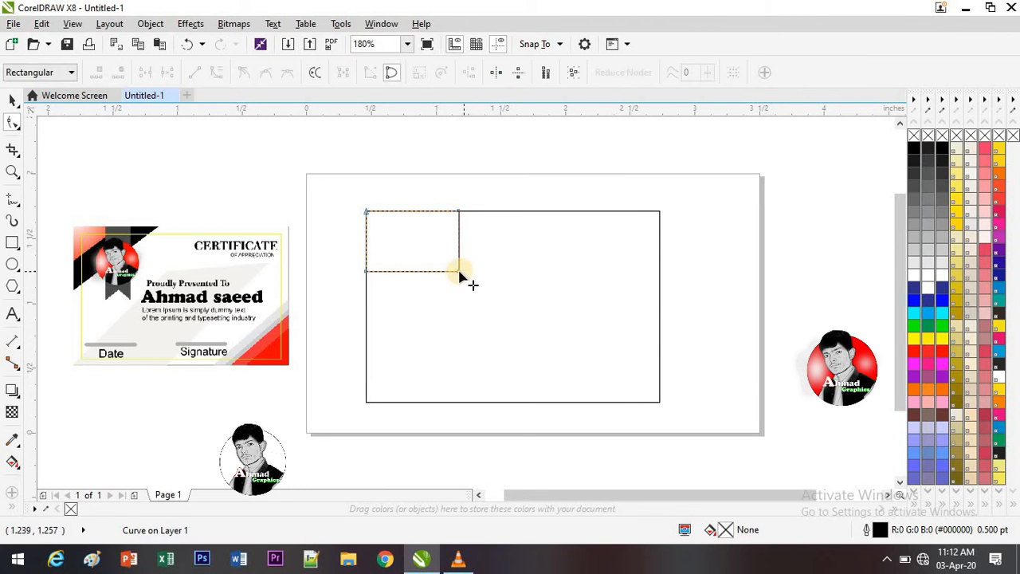
left_click_drag(459, 274, 460, 274)
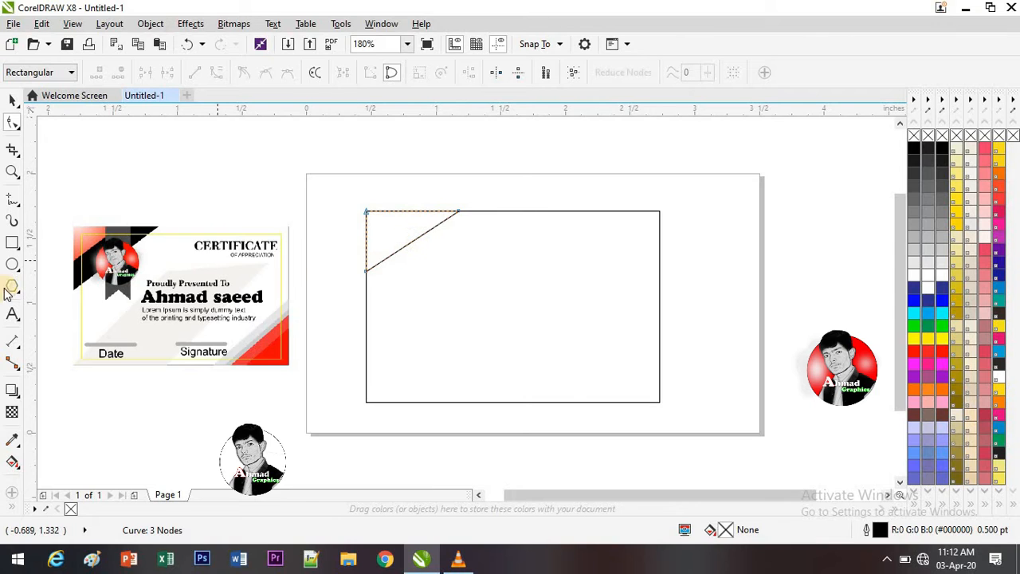
left_click(11, 313)
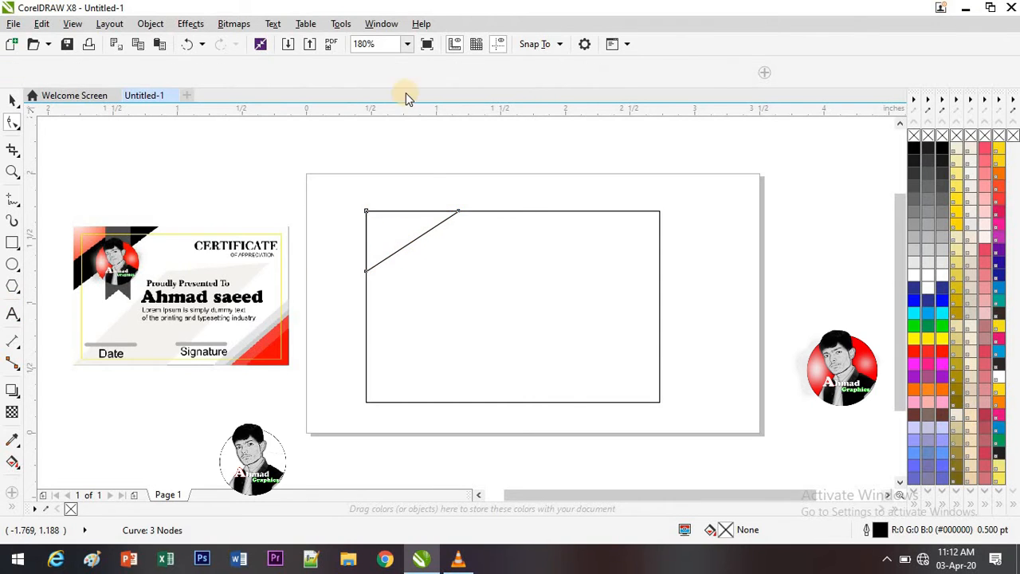
left_click(420, 162)
type("EOU")
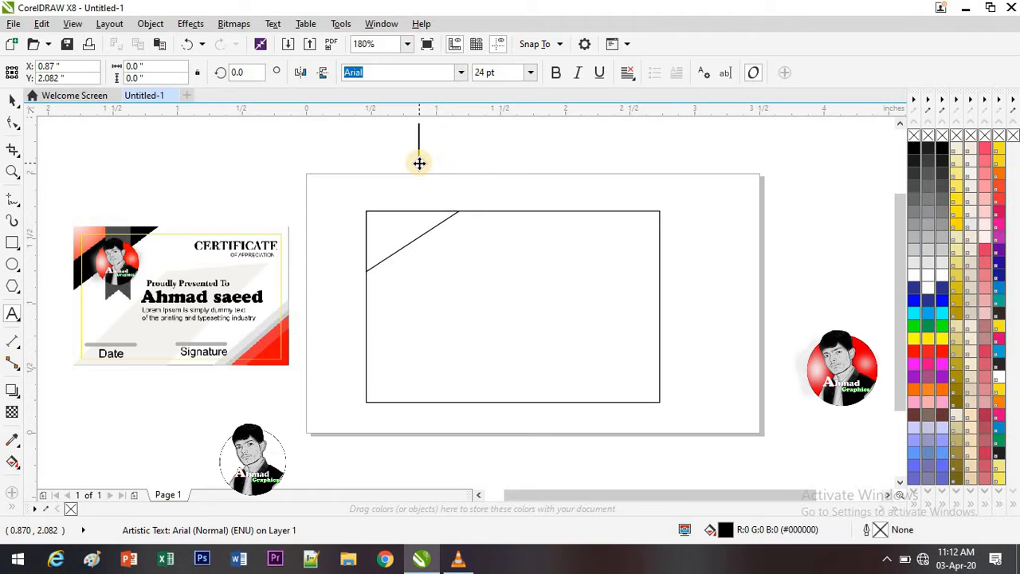
type("DOUBLE TAP")
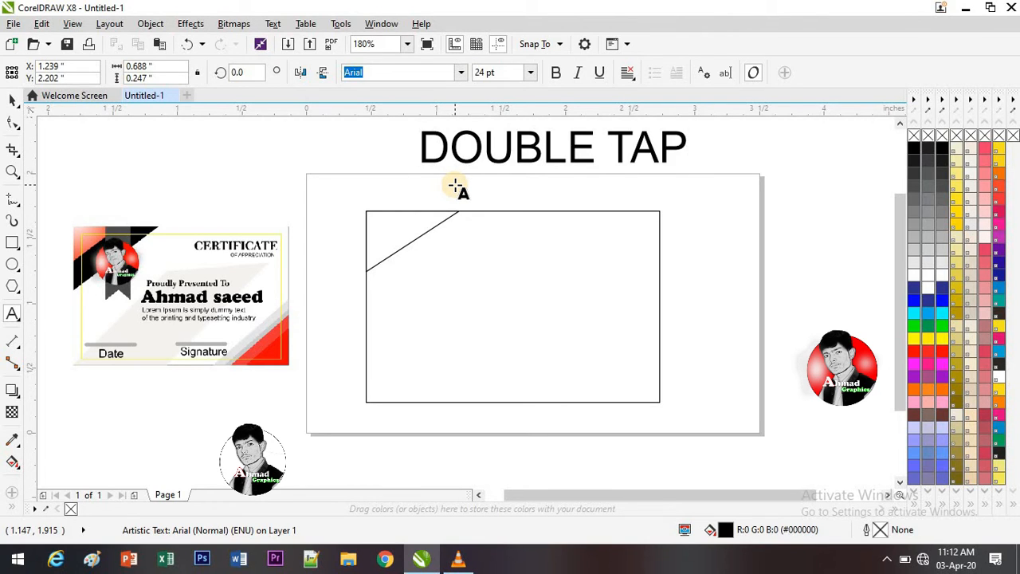
type(" T")
key("BackSpace")
key("BackSpace")
key("BackSpace")
key("BackSpace")
key("BackSpace")
key("BackSpace")
key("BackSpace")
key("BackSpace")
Make an enlarged copy of the upper-left triangle, about 1.01 × 0.66 in, sharing the same corner, and fill it with black
left_click(11, 100)
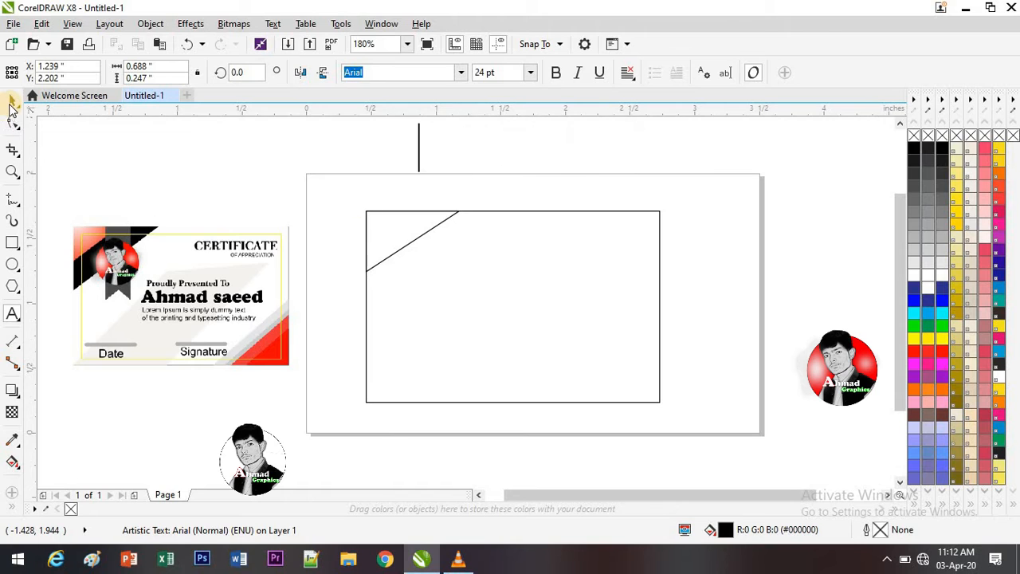
left_click(358, 244)
left_click(416, 236)
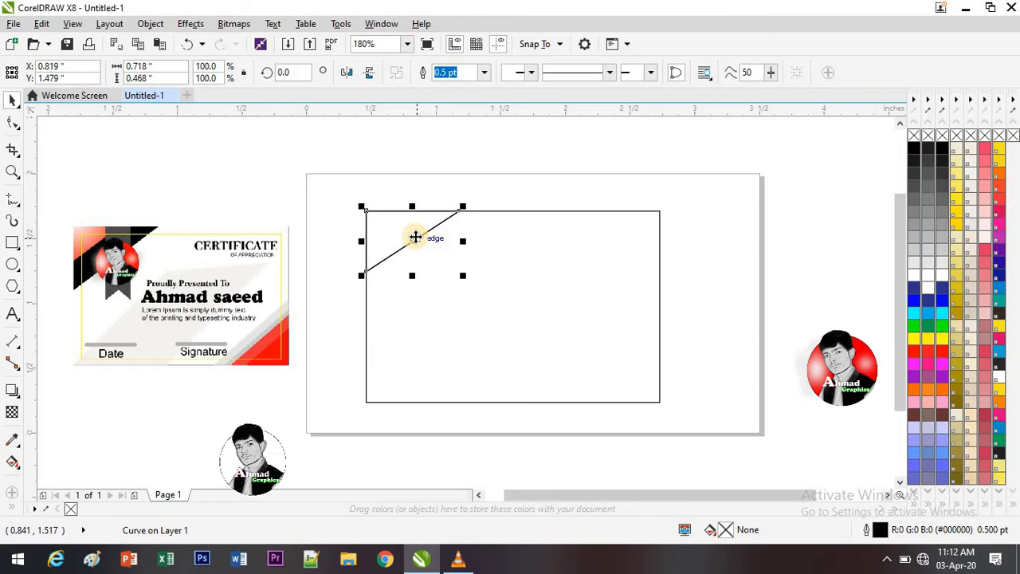
left_click_drag(463, 276, 504, 325)
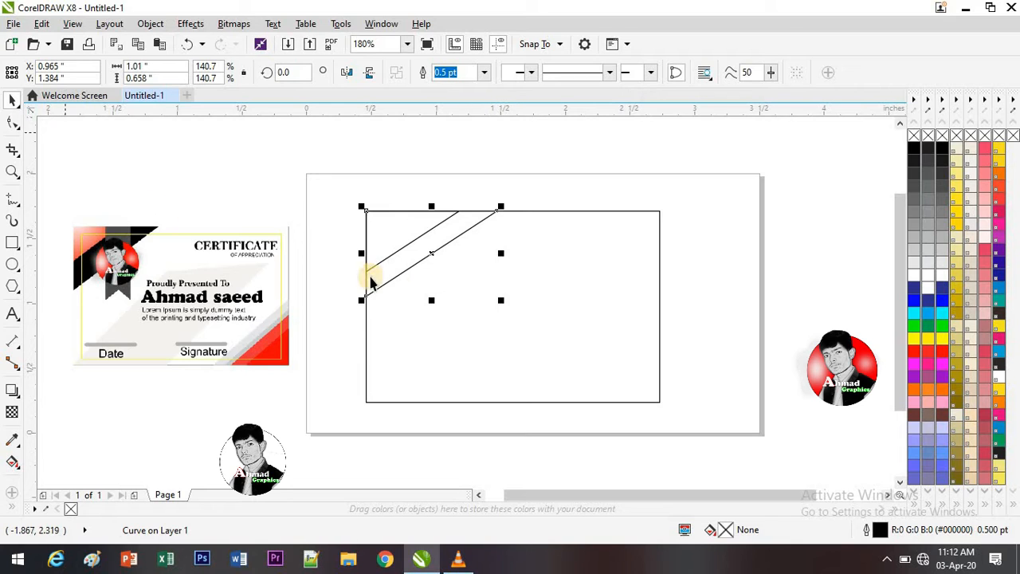
left_click(938, 150)
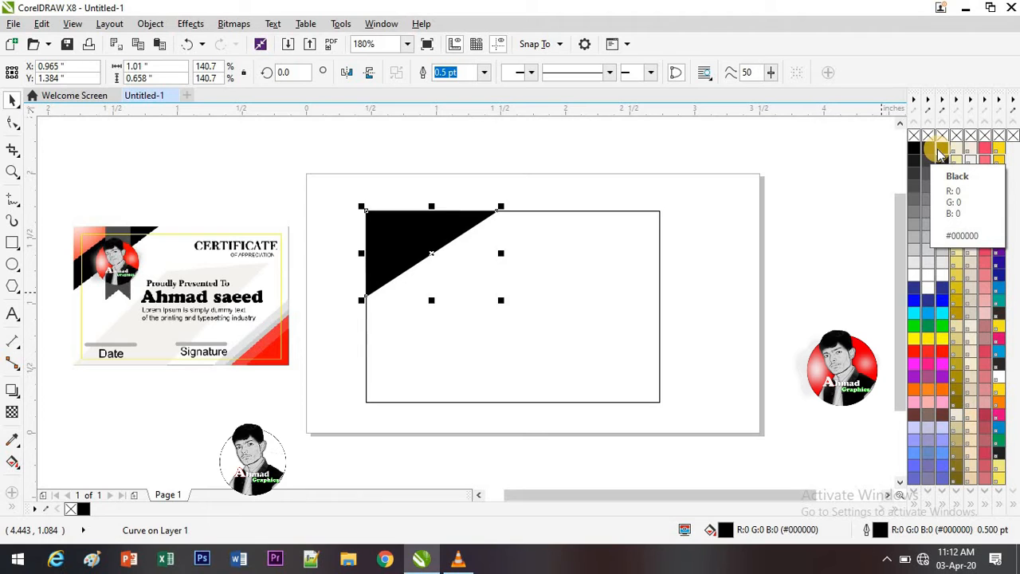
Fill the smaller upper-left triangle with red
left_click(398, 228)
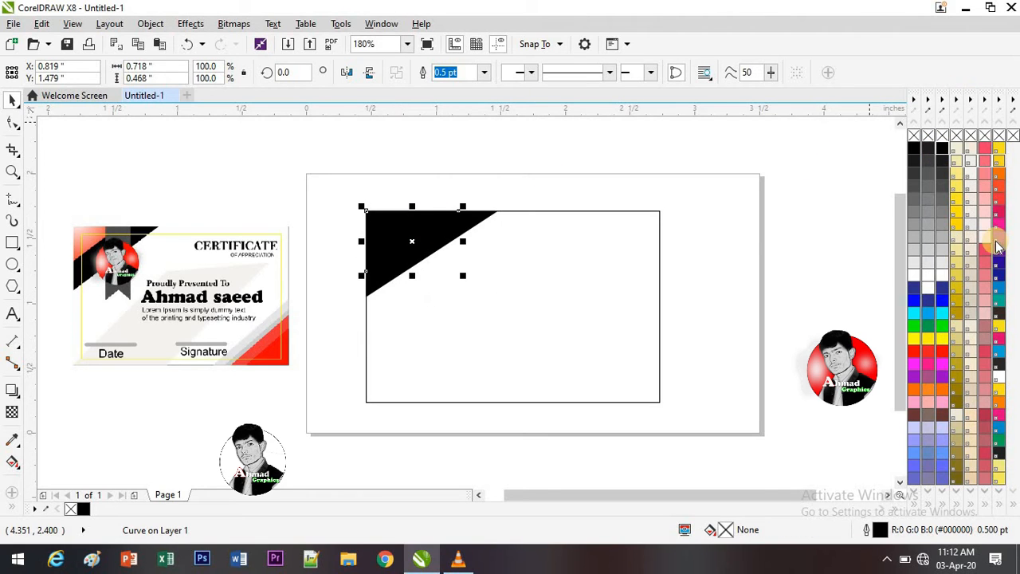
left_click(928, 356)
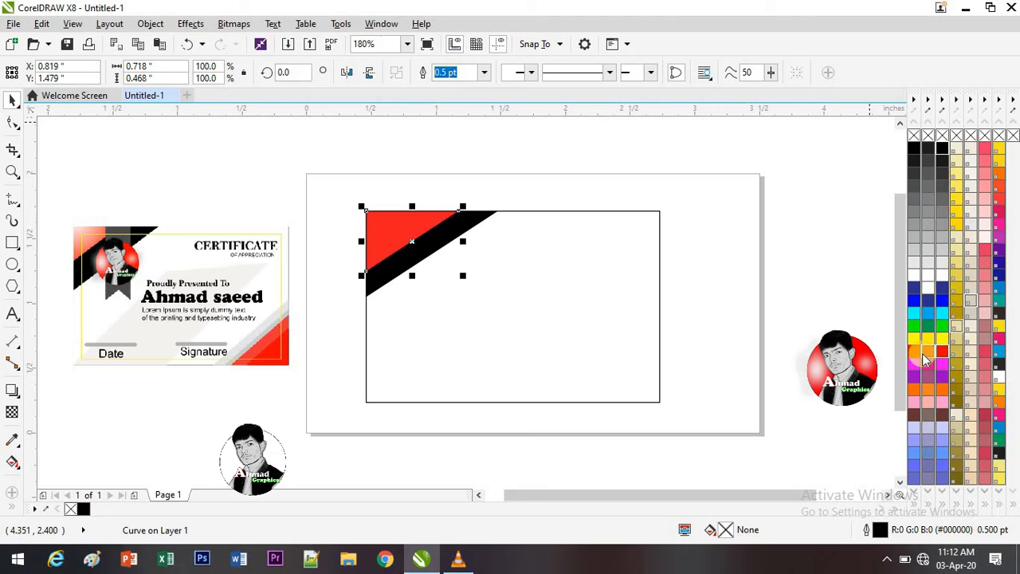
left_click(637, 437)
Make a scaled-down copy of the certificate rectangle, about 0.62 × 0.40 in, anchored in its lower-right corner
left_click(591, 343)
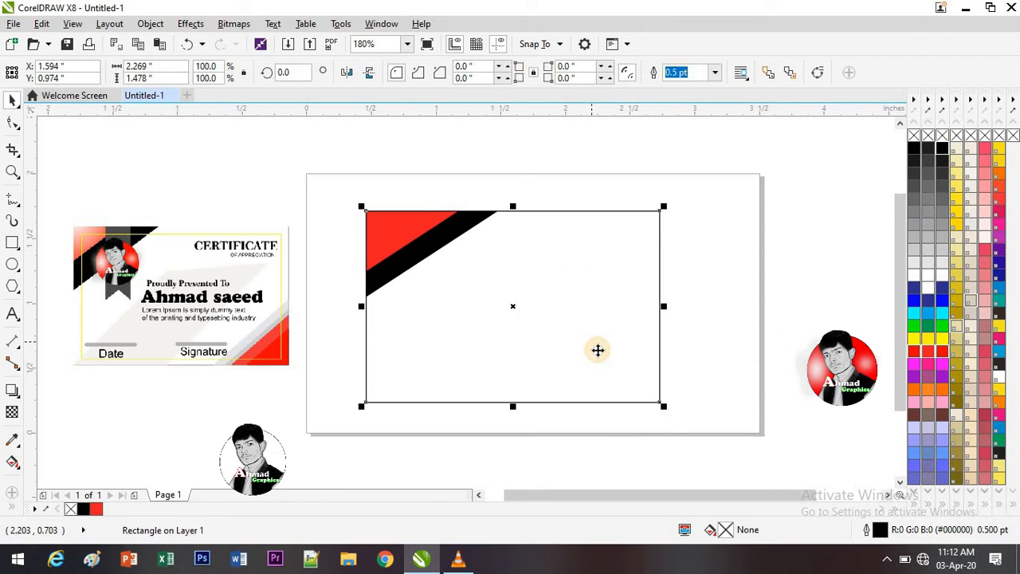
left_click(787, 409)
left_click(648, 389)
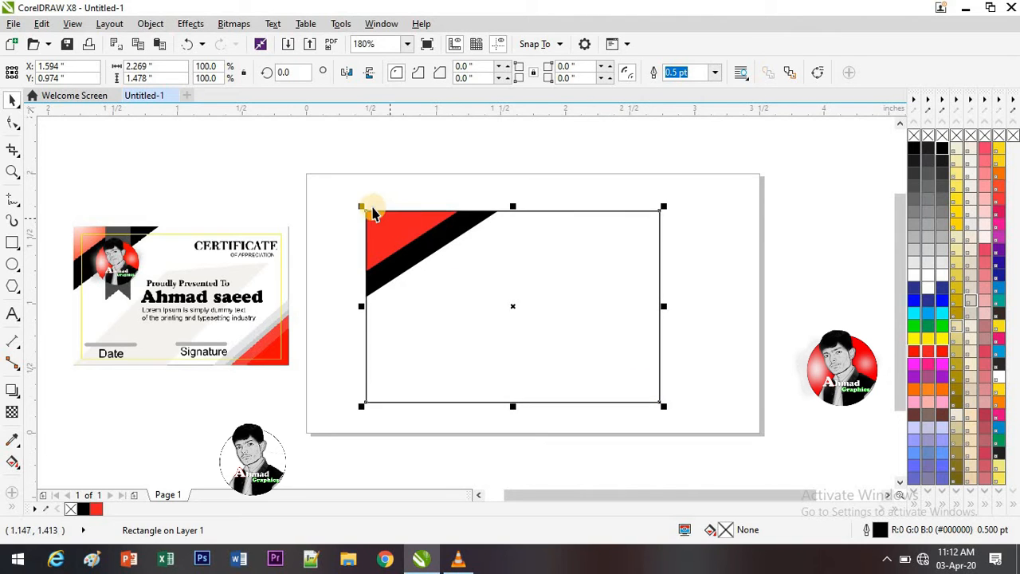
left_click_drag(363, 207, 513, 349)
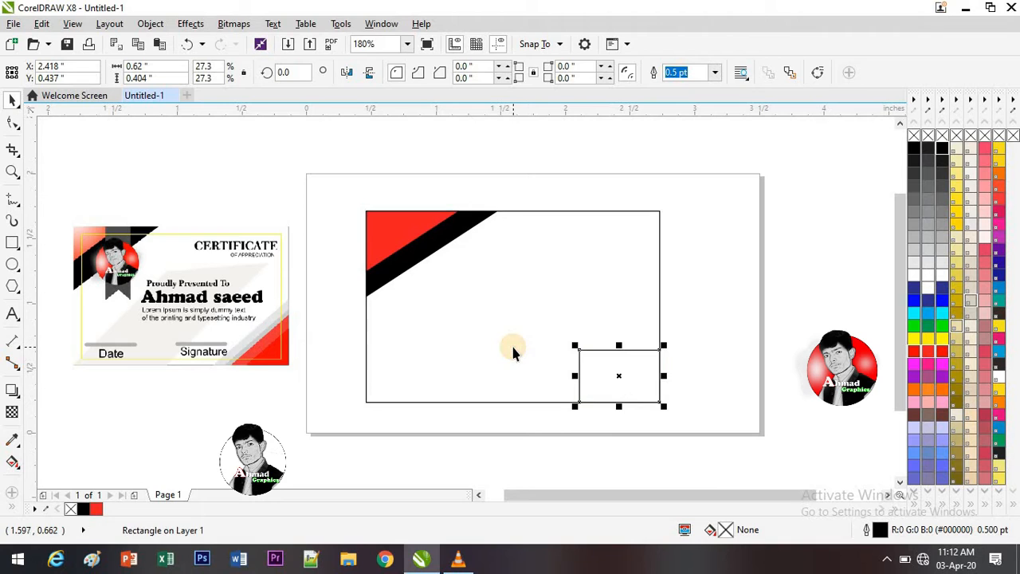
Convert the small lower-right rectangle to curves and delete its upper-left node to form a triangle
left_click(13, 126)
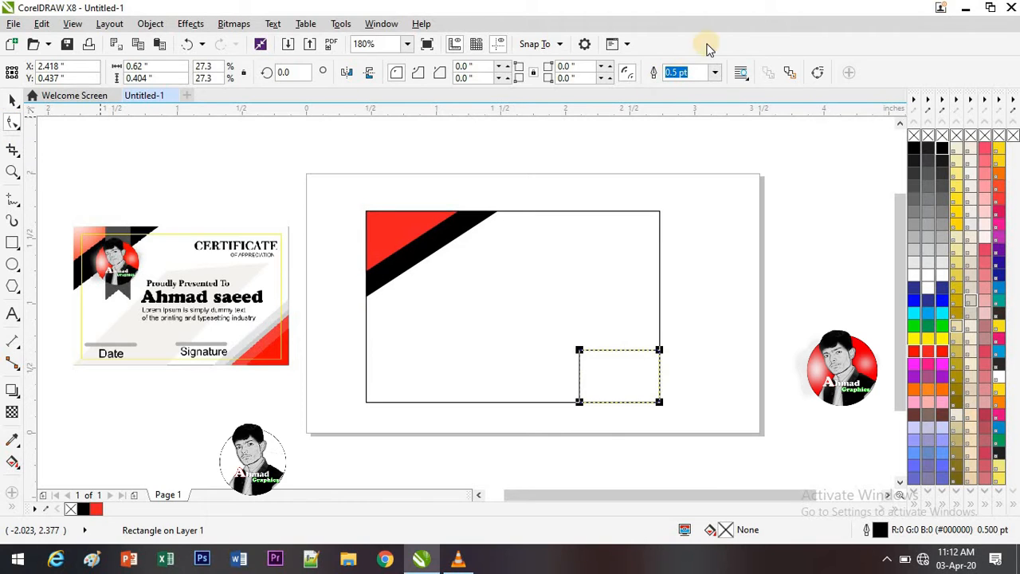
left_click(818, 72)
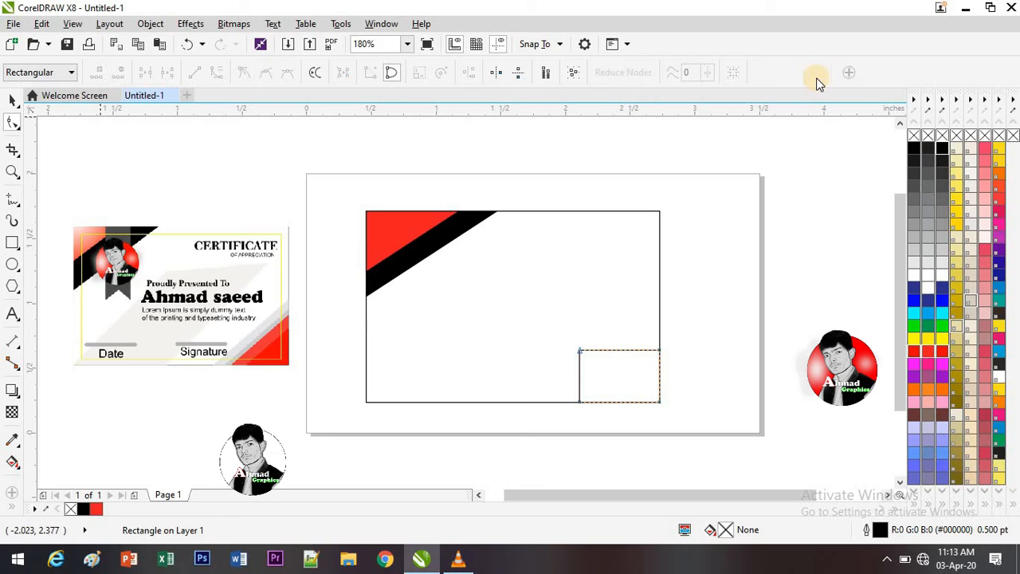
double_click(580, 352)
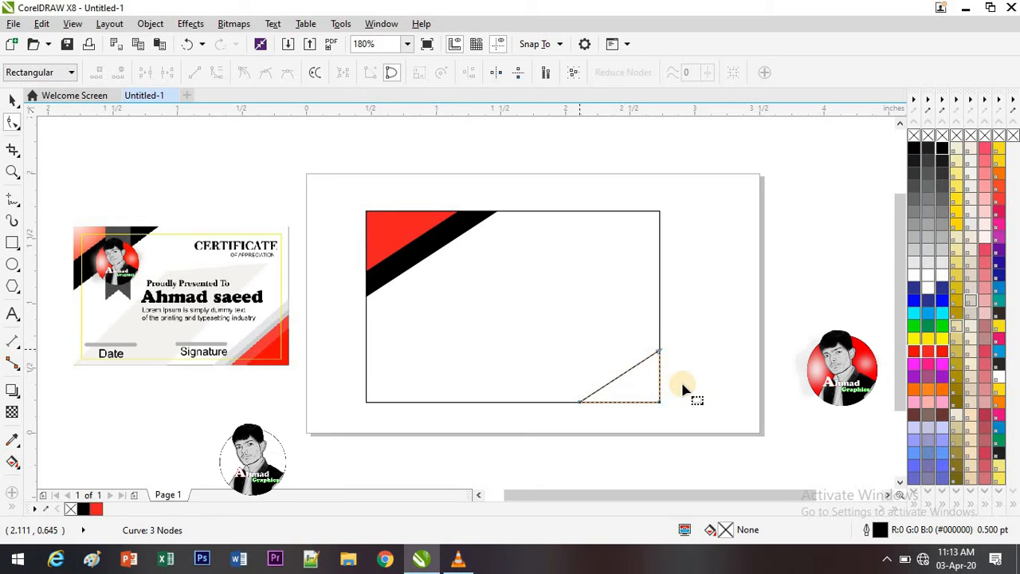
Fill the lower-right triangle with red (#FF0000) and set its outline width to None
left_click(649, 396)
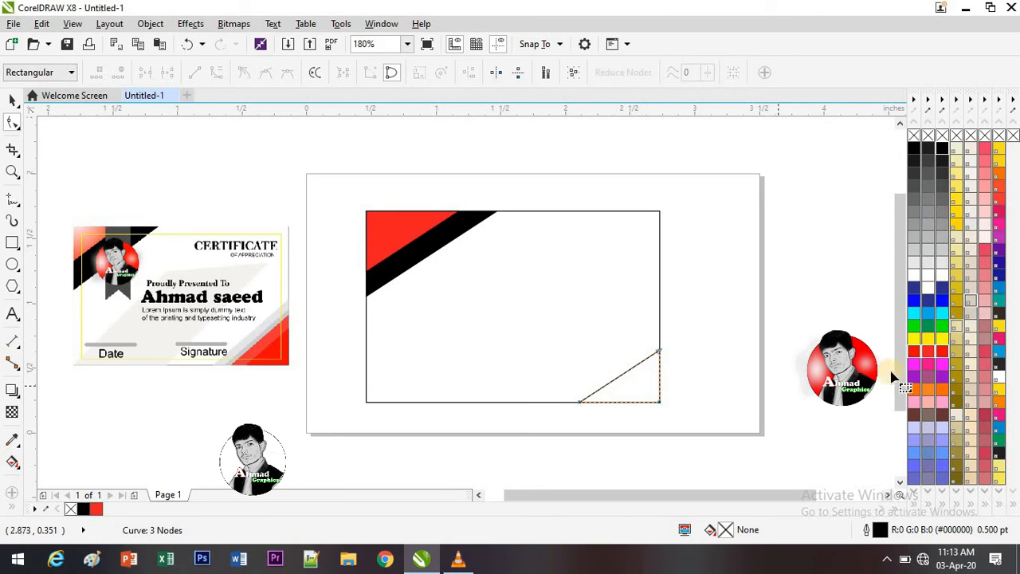
left_click(946, 351)
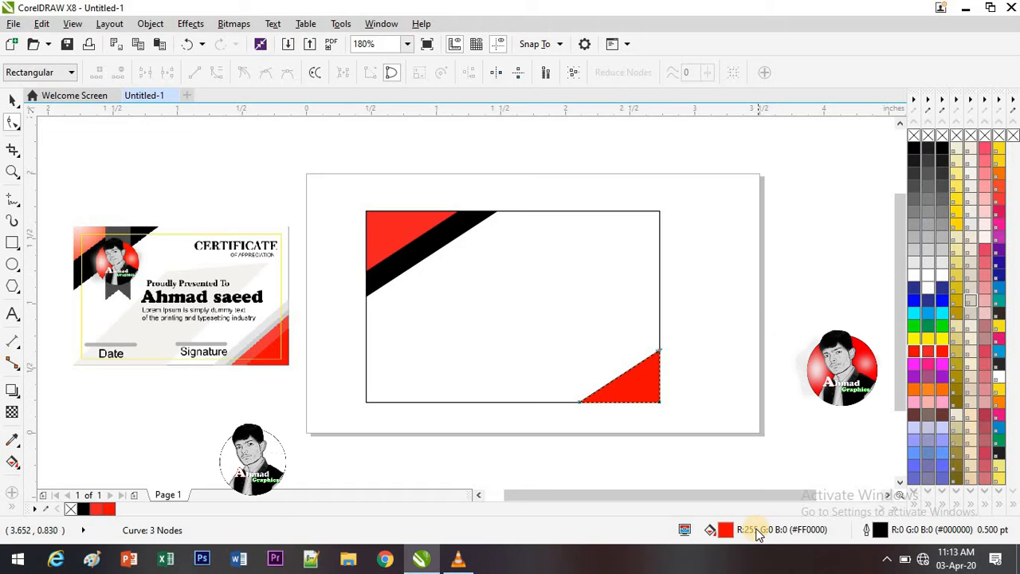
double_click(891, 533)
left_click(413, 178)
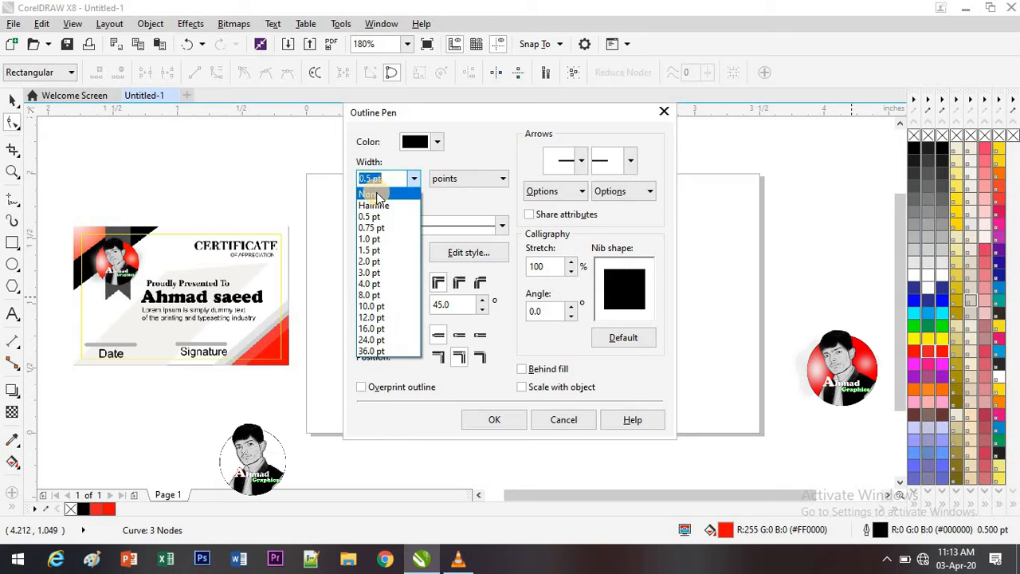
left_click(371, 194)
left_click(495, 419)
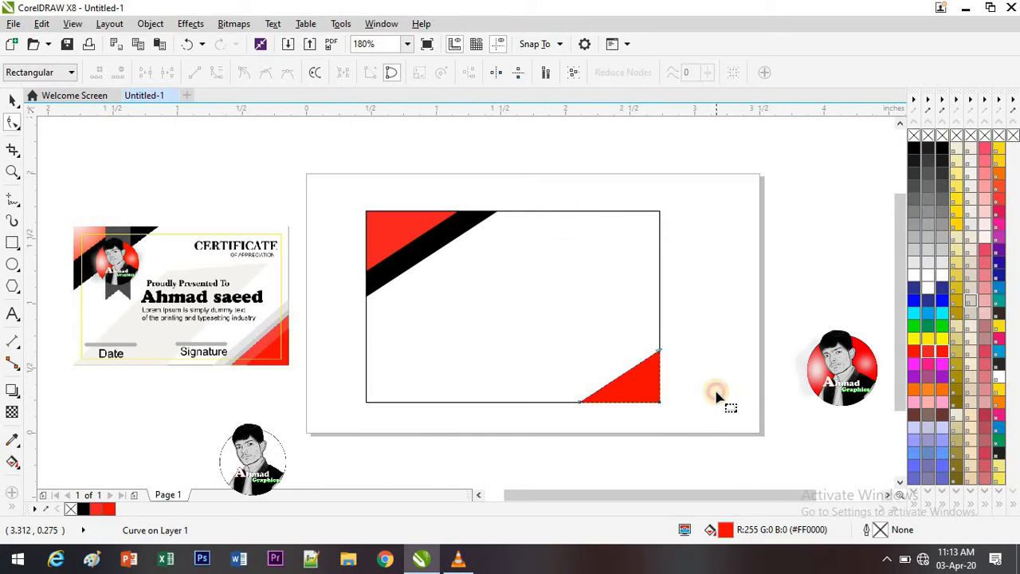
Make an enlarged copy of the lower-right red triangle, about 0.76 × 0.49 in, and fill it with the pinkish red TRUMATCH 1-A2
left_click(11, 100)
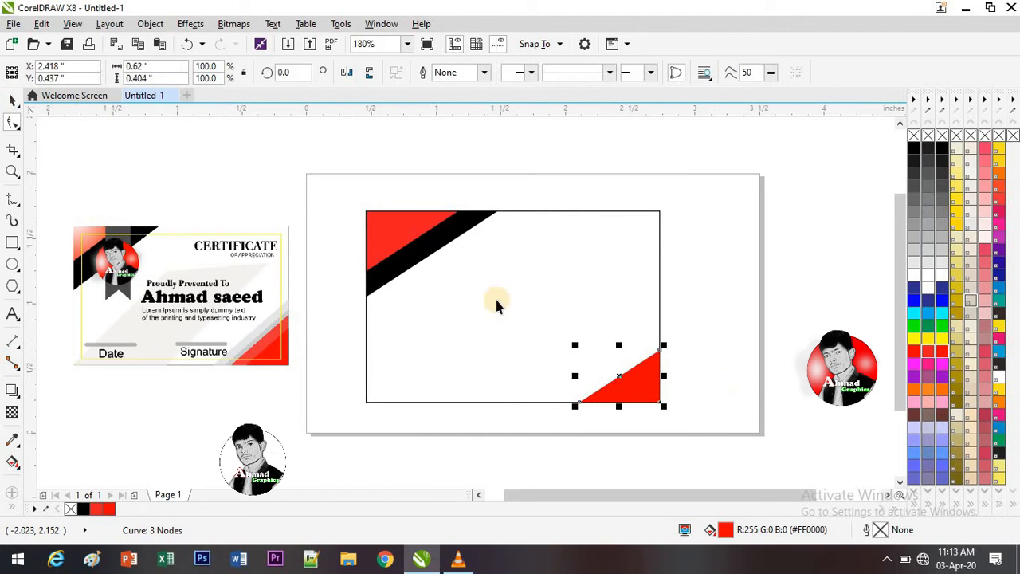
left_click(750, 385)
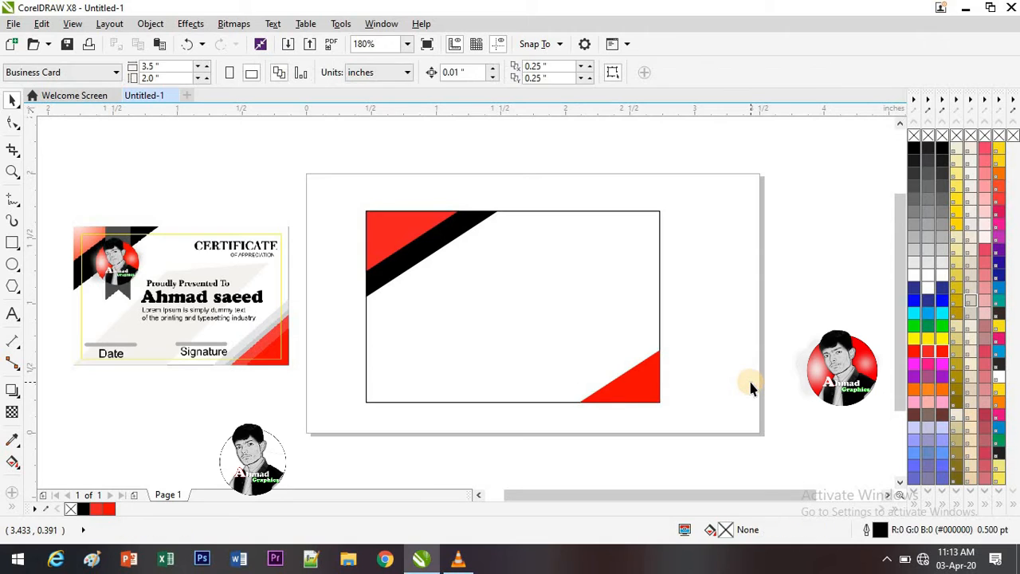
left_click(623, 389)
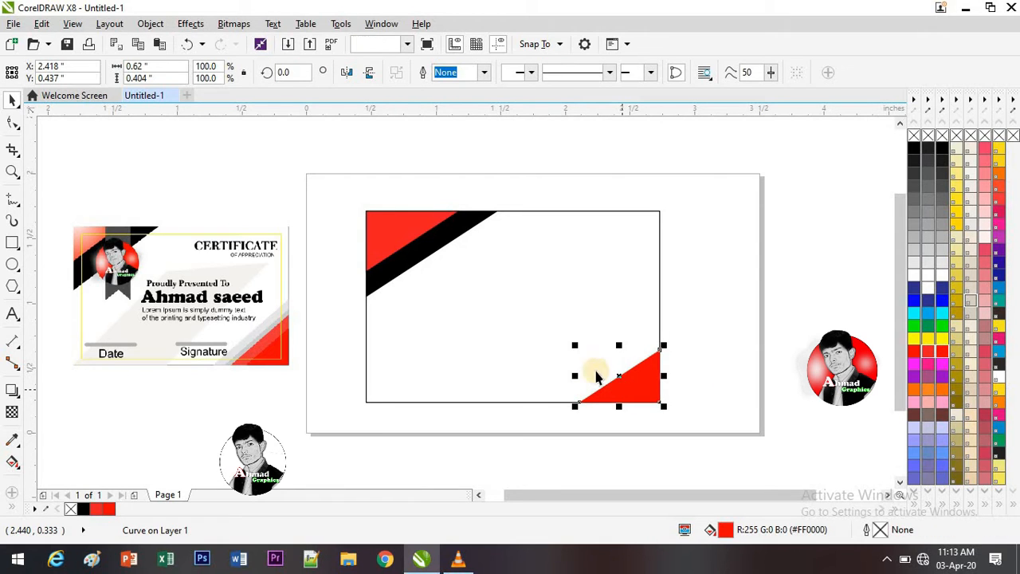
left_click_drag(573, 344, 556, 333)
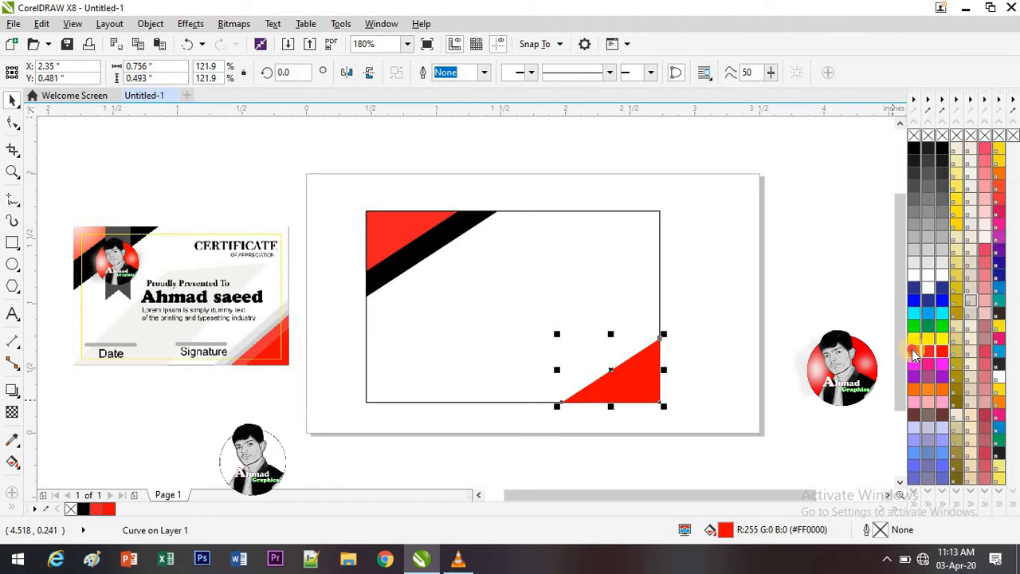
left_click(985, 352)
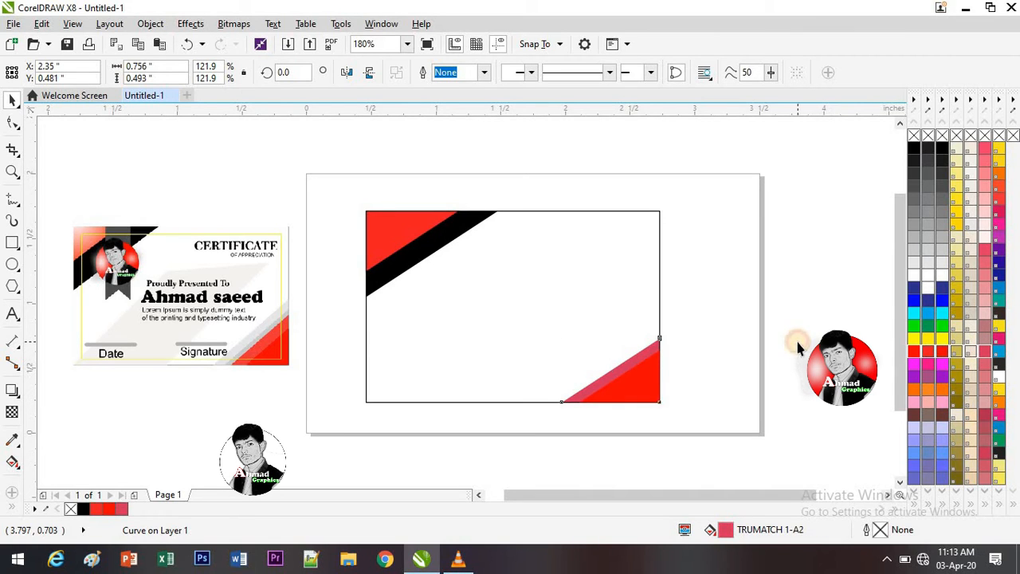
Make an enlarged copy of the lower-right red triangle, about 0.82 × 0.54 in, and fill it with light grey (#E6E6E6)
left_click(797, 344)
left_click(616, 378)
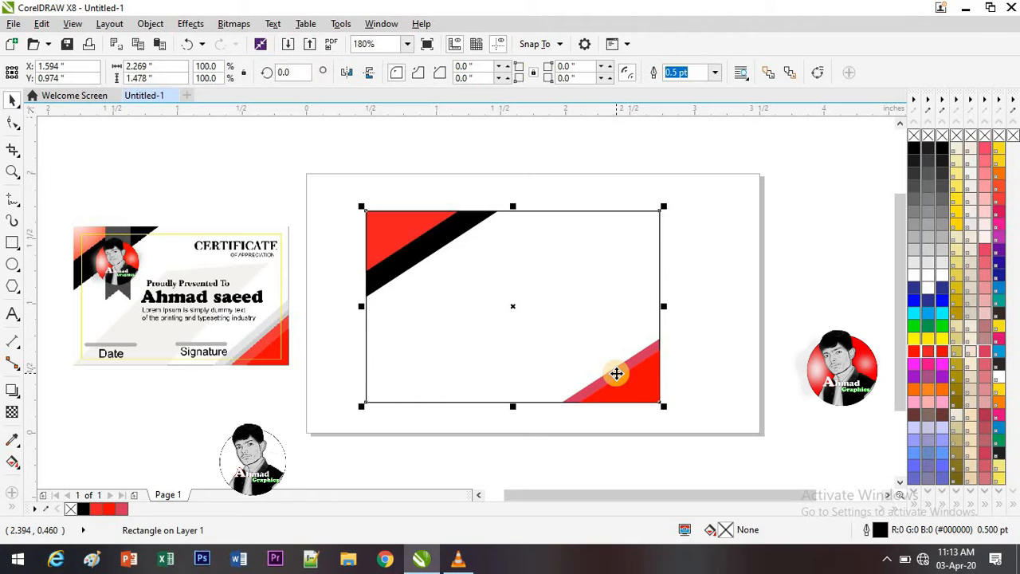
left_click(756, 409)
left_click(638, 389)
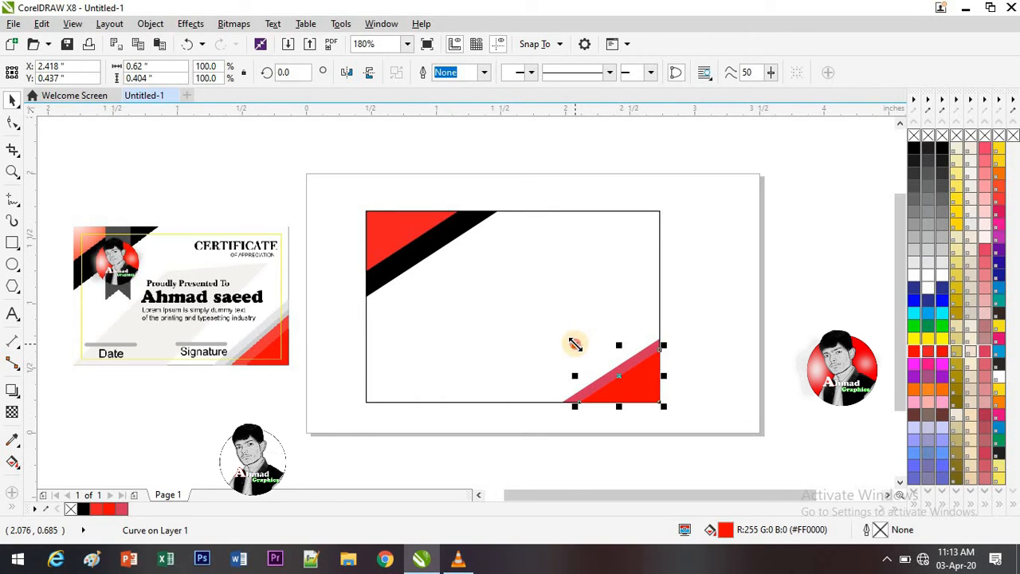
left_click_drag(575, 344, 535, 328)
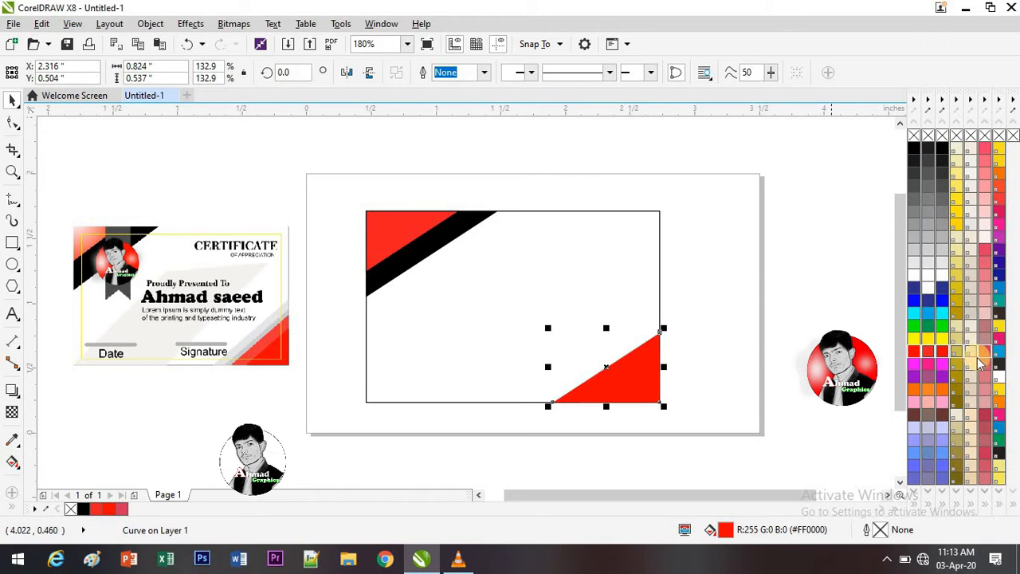
left_click(942, 270)
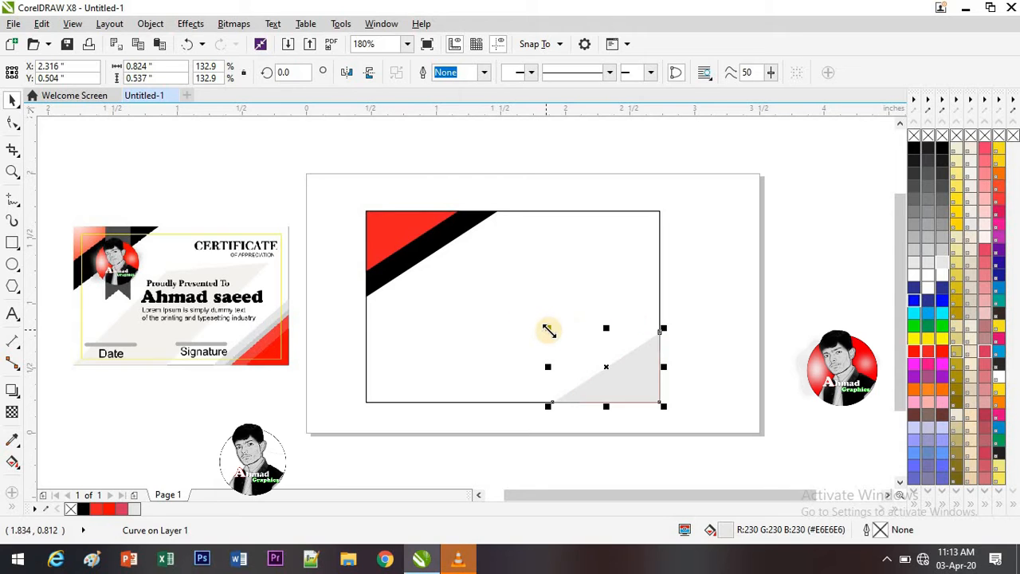
Make a larger copy of the light grey triangle, about 0.95 × 0.62 in, order the greys behind the red triangles, and fill the copy darker grey
left_click_drag(548, 329, 531, 320)
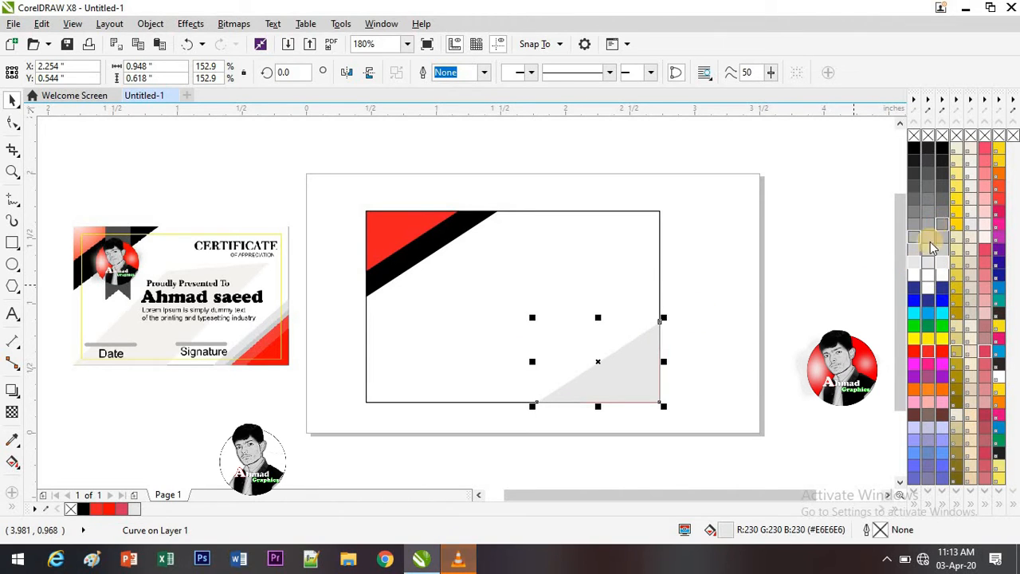
key("ctrl+Page_Down")
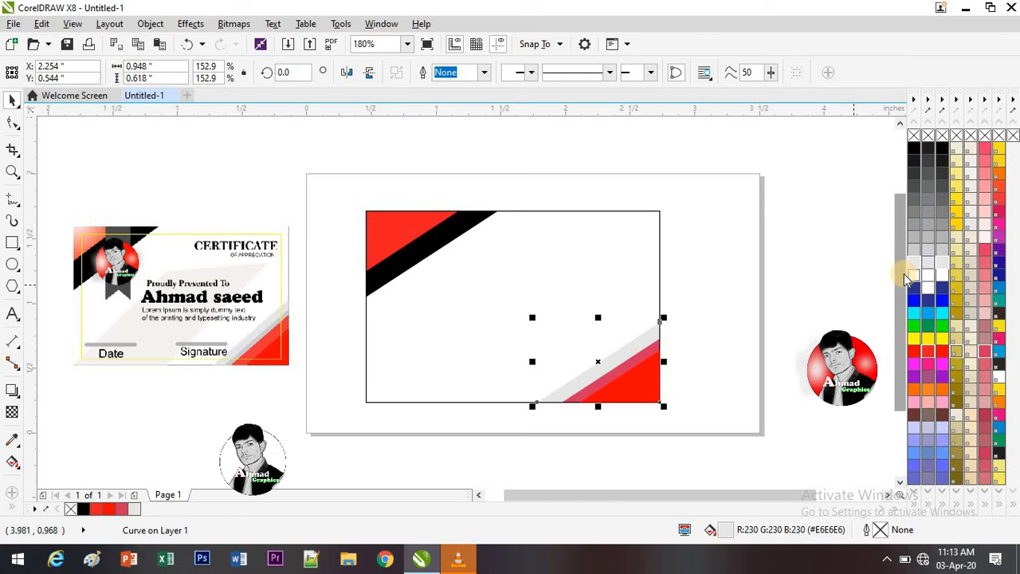
left_click(944, 252)
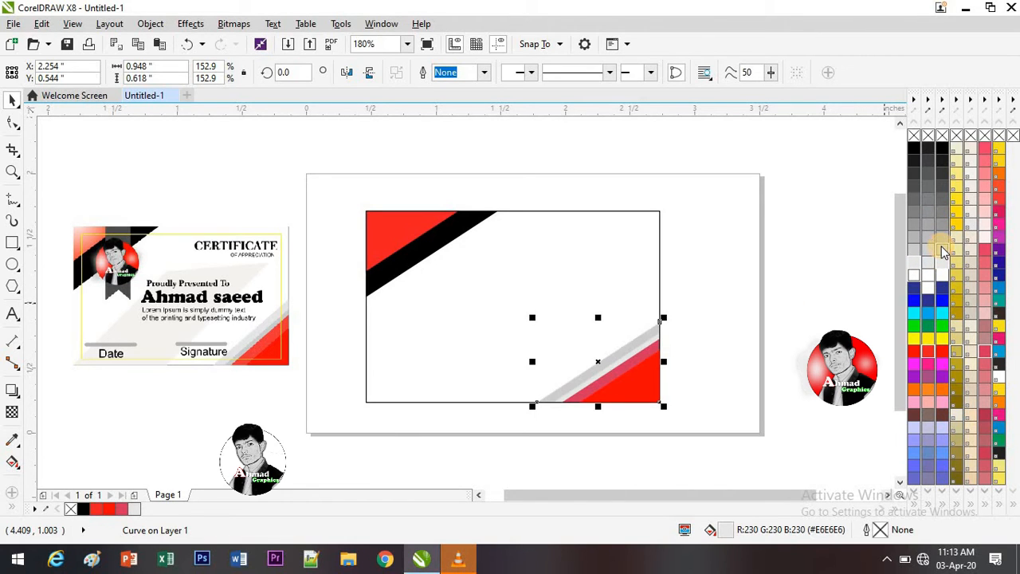
left_click(943, 252)
left_click(739, 376)
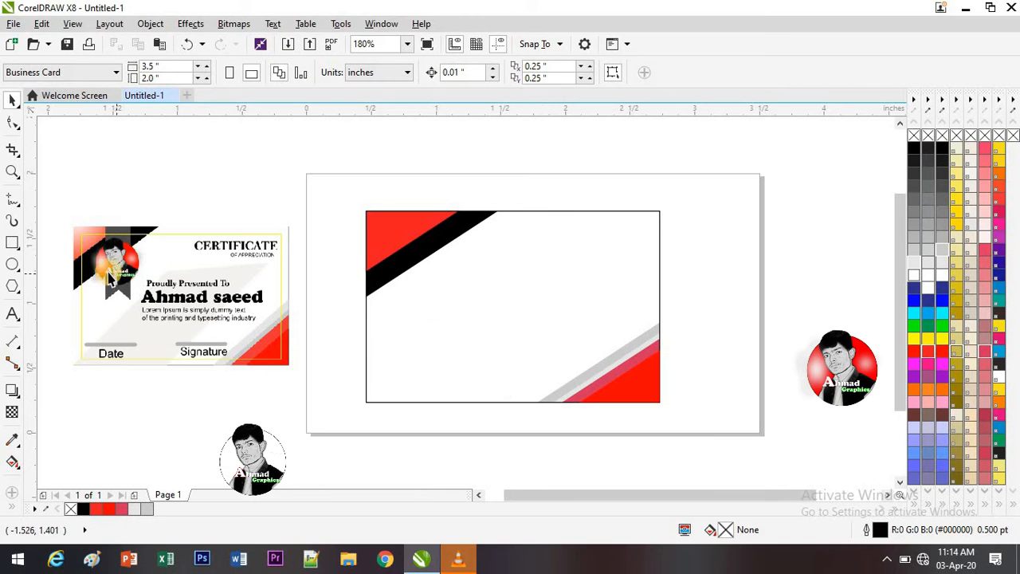
Draw a vertical ribbon rectangle about 0.29 × 0.83 in, hanging from the certificate's top edge across the upper-left diagonal bands
left_click(10, 243)
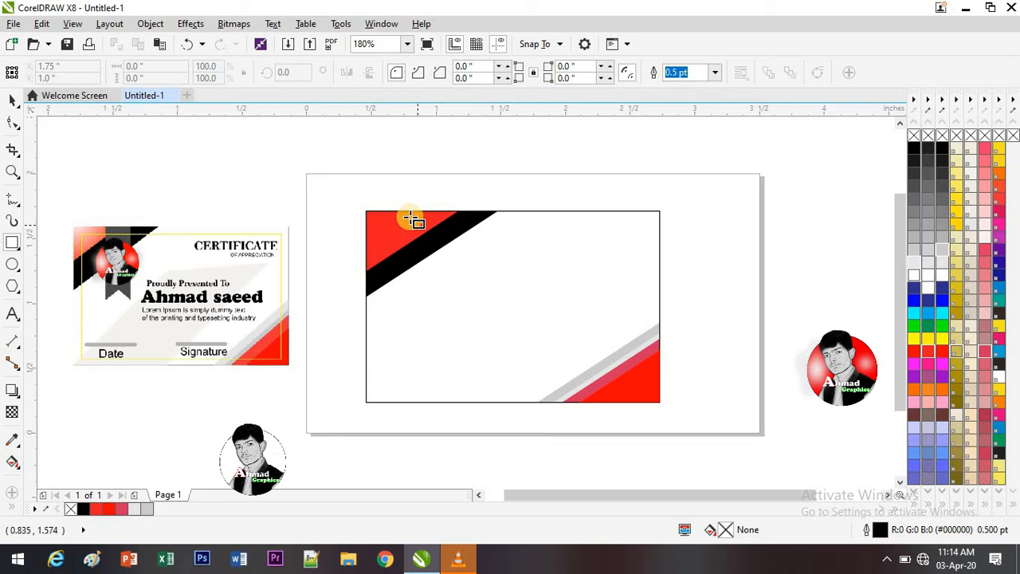
left_click_drag(412, 211, 450, 317)
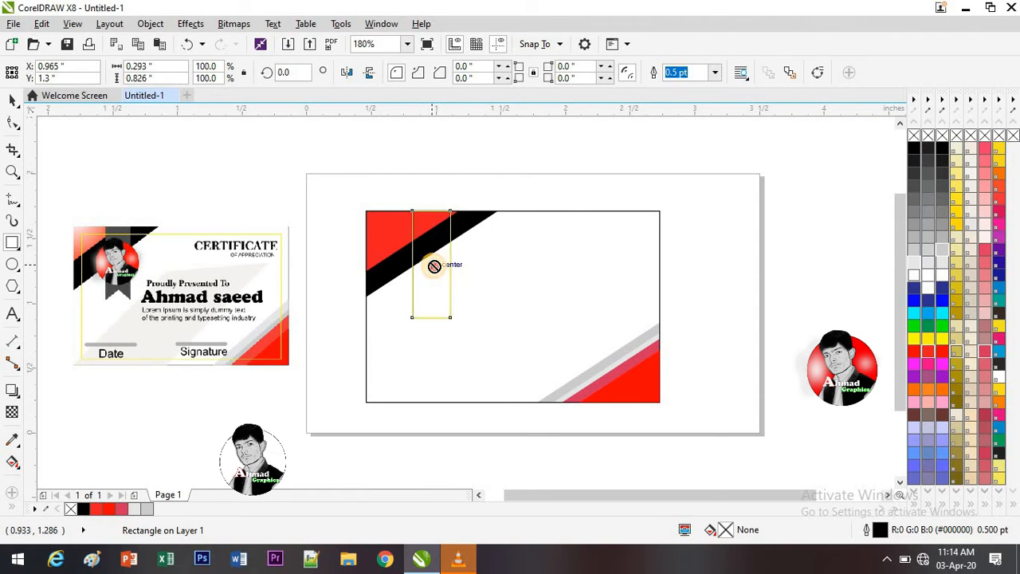
left_click_drag(439, 265, 448, 264)
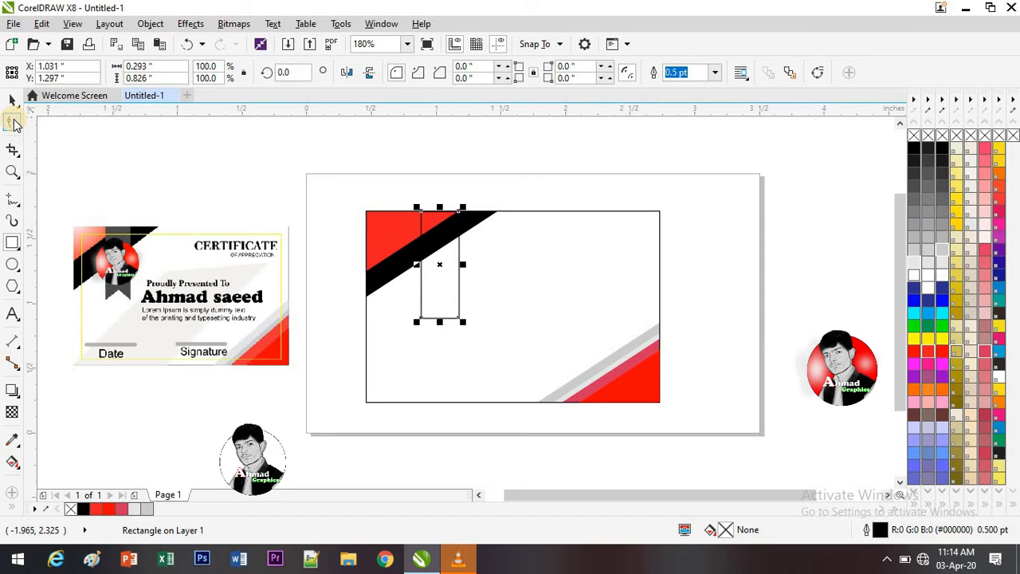
Convert the ribbon rectangle to curves and raise a new node at the middle of its bottom edge to form a V-shaped notch
left_click(13, 124)
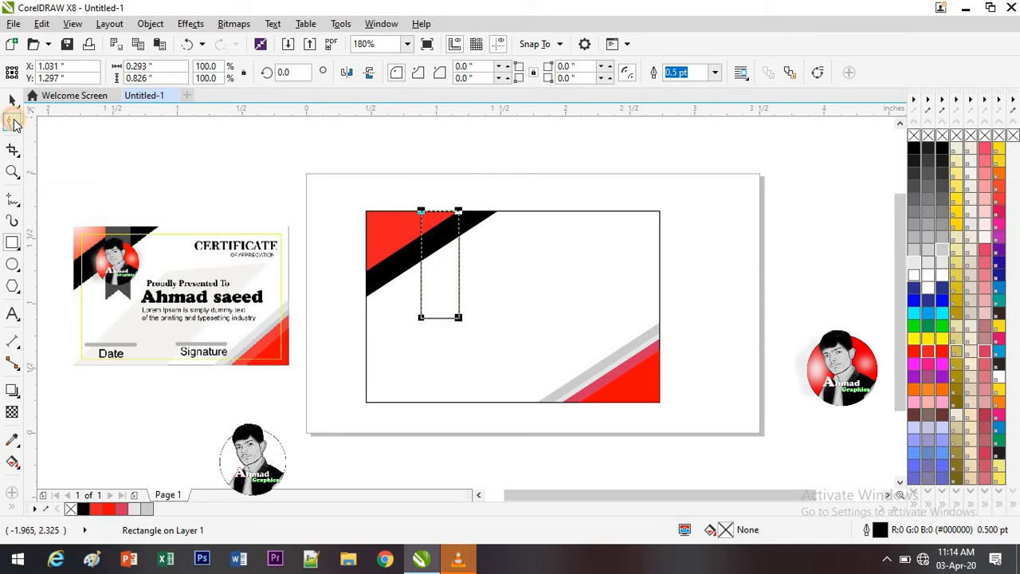
left_click(818, 74)
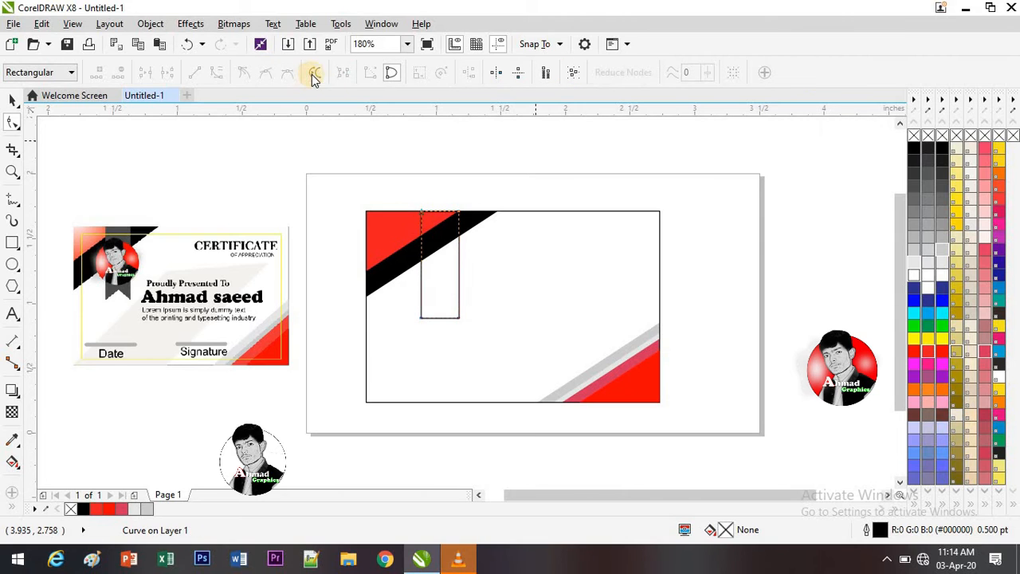
left_click(439, 318)
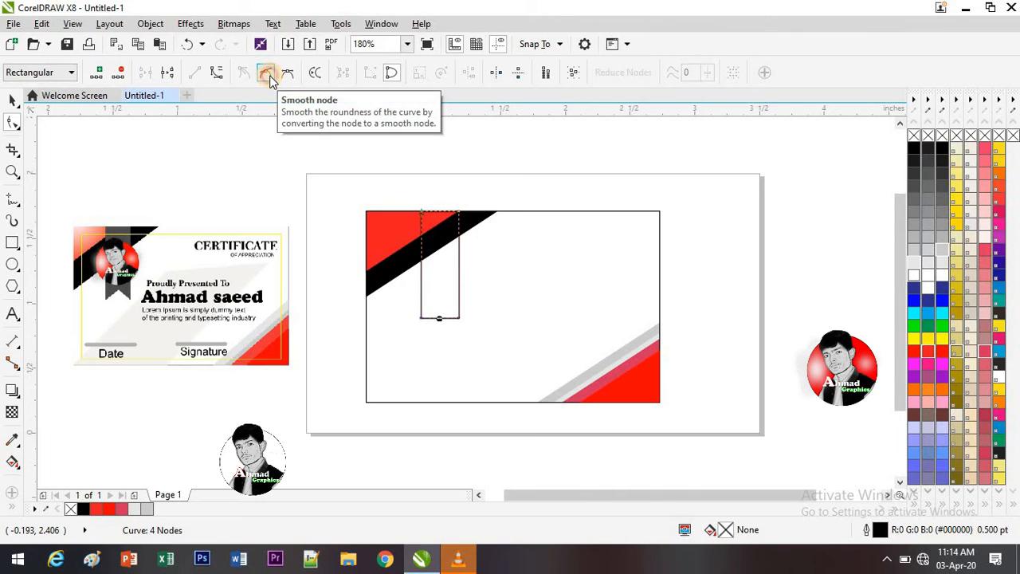
left_click(443, 318)
double_click(441, 319)
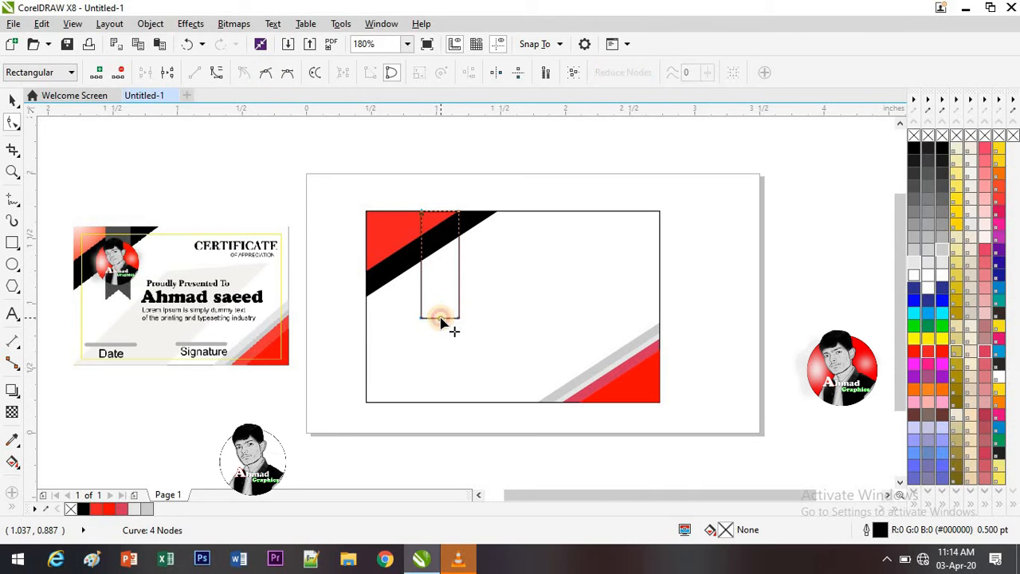
left_click_drag(441, 320, 441, 306)
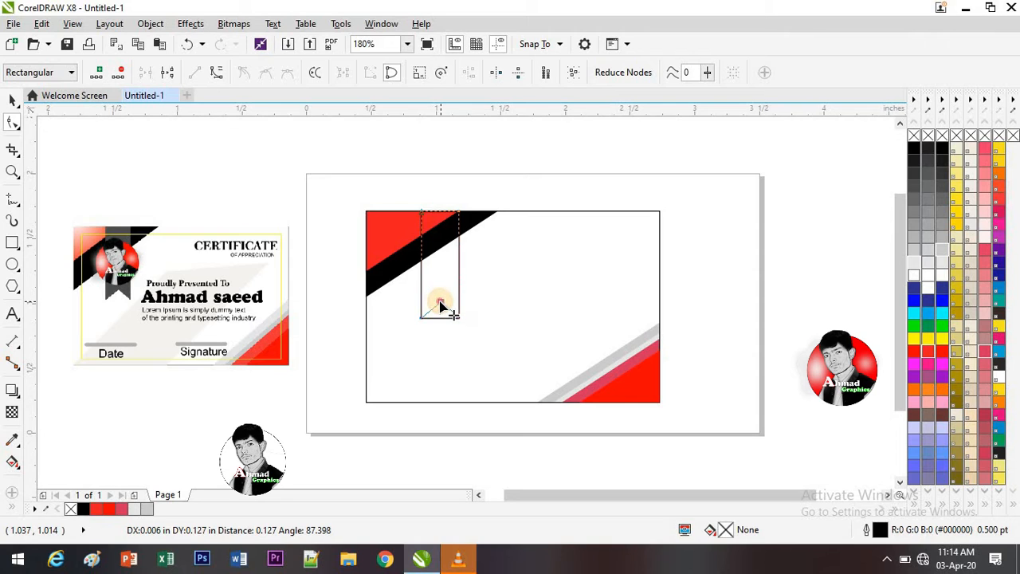
left_click_drag(440, 306, 440, 303)
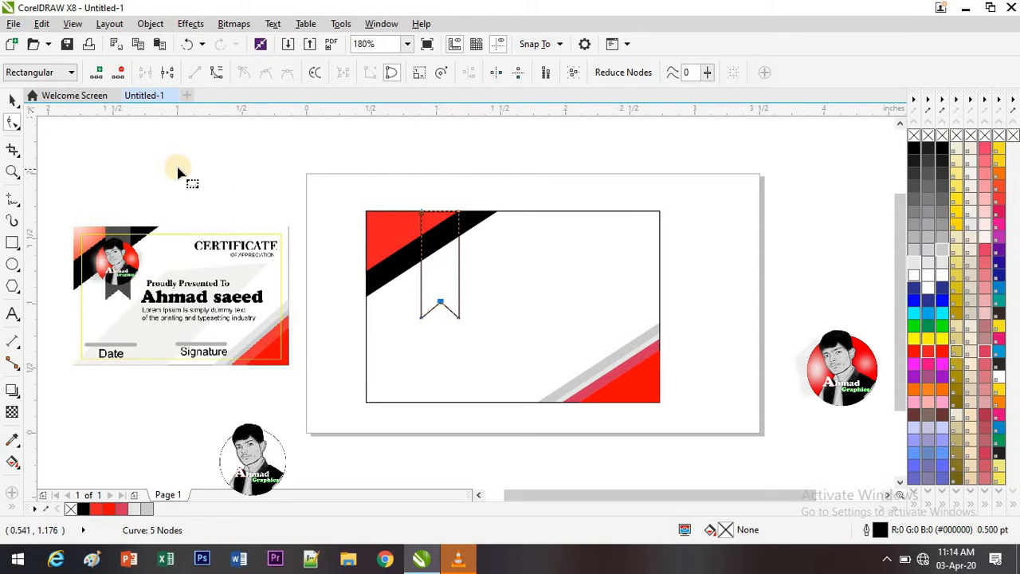
left_click(517, 462)
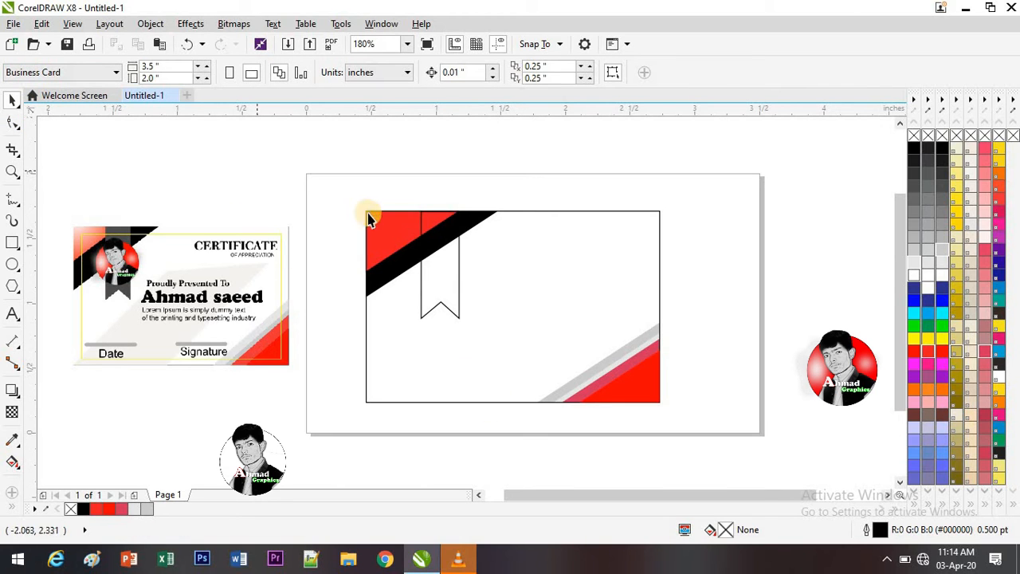
Fill the notched ribbon with dark grey (#666666) and set its outline width to None
left_click(445, 284)
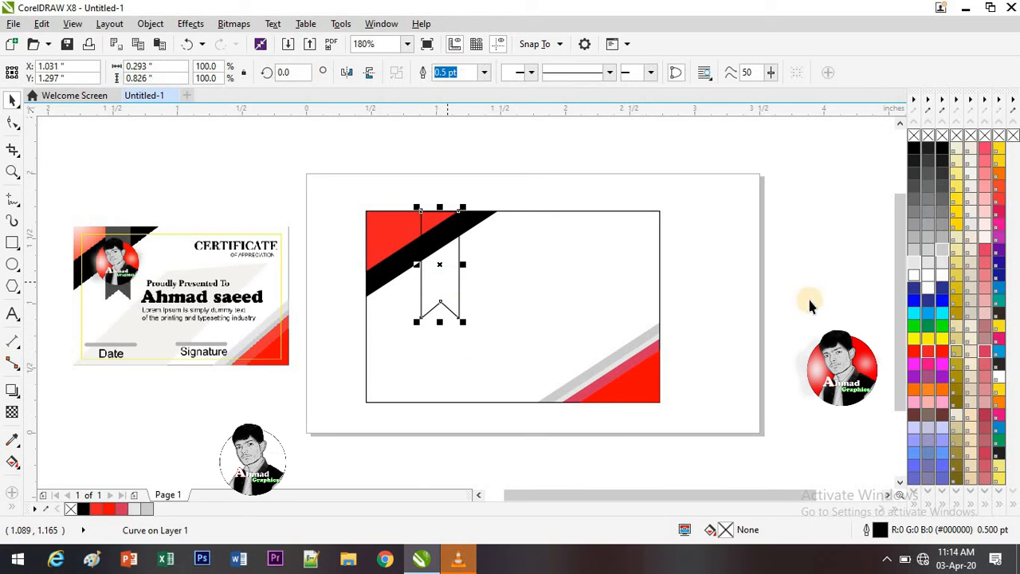
left_click(943, 214)
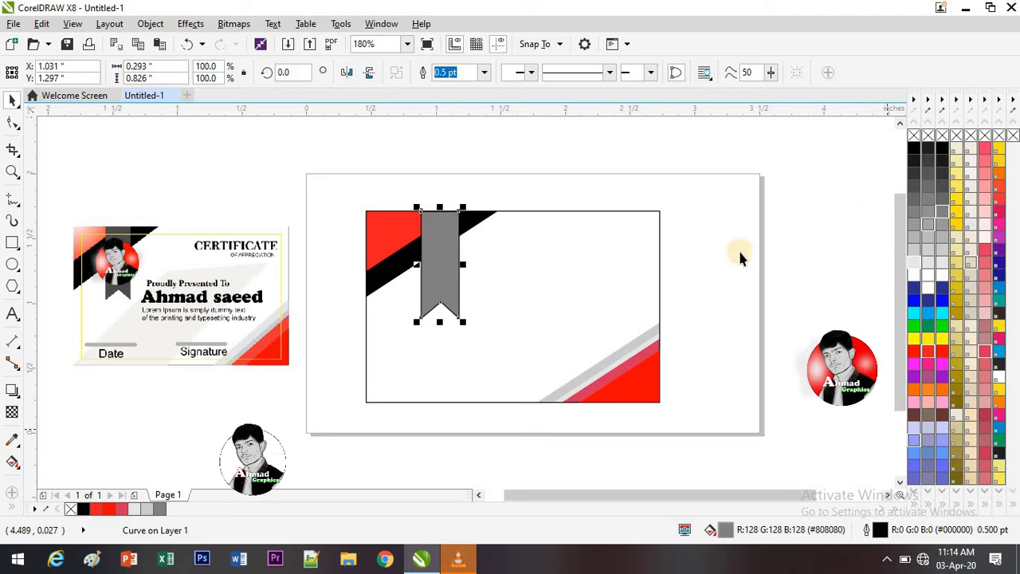
left_click(484, 72)
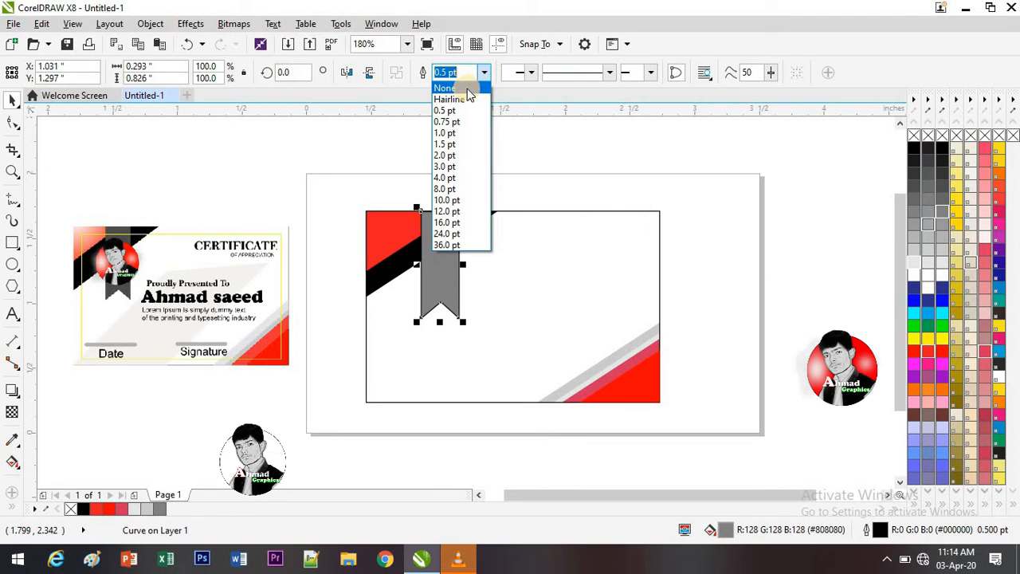
left_click(467, 89)
left_click(772, 358)
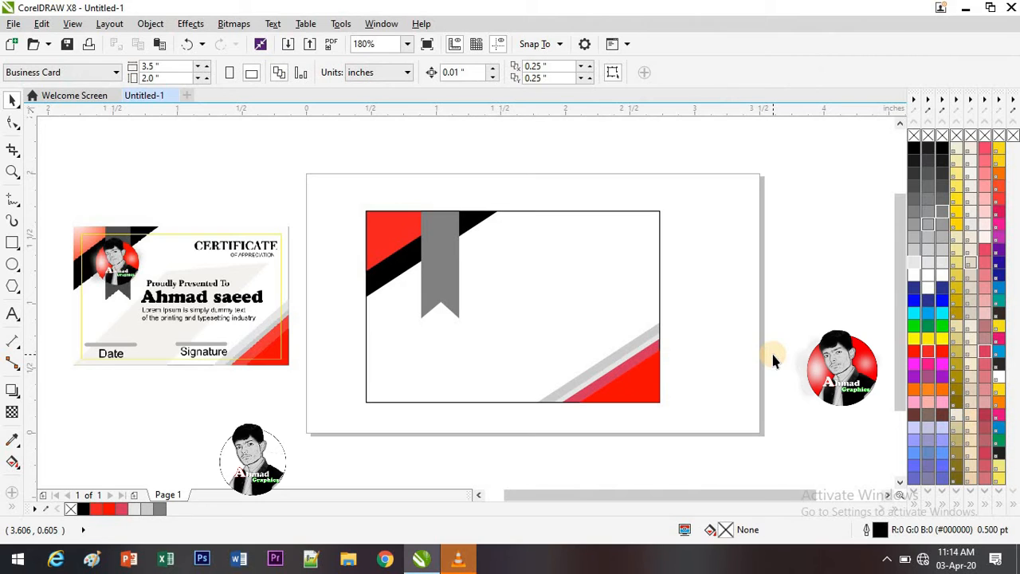
left_click(439, 282)
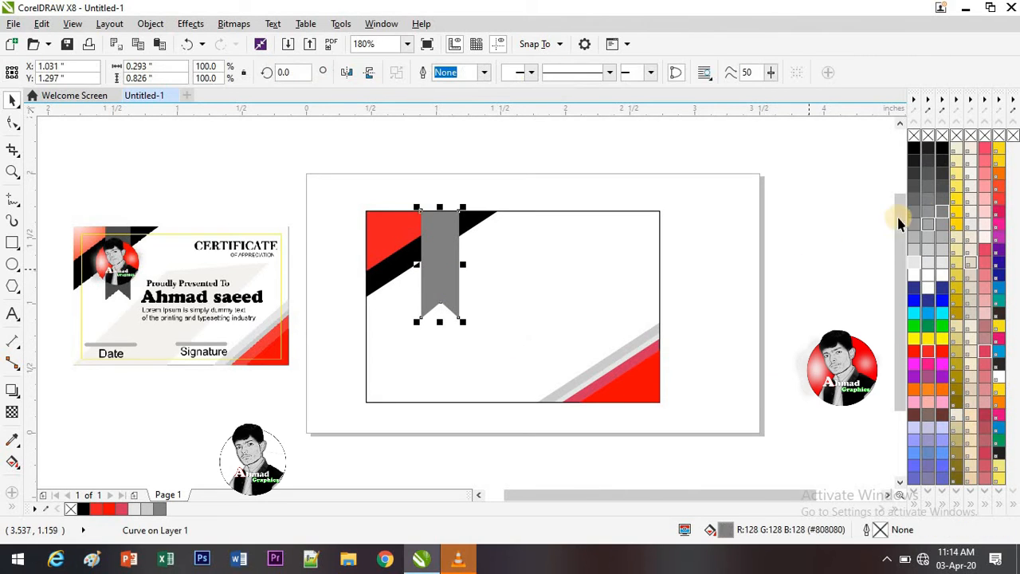
left_click(939, 200)
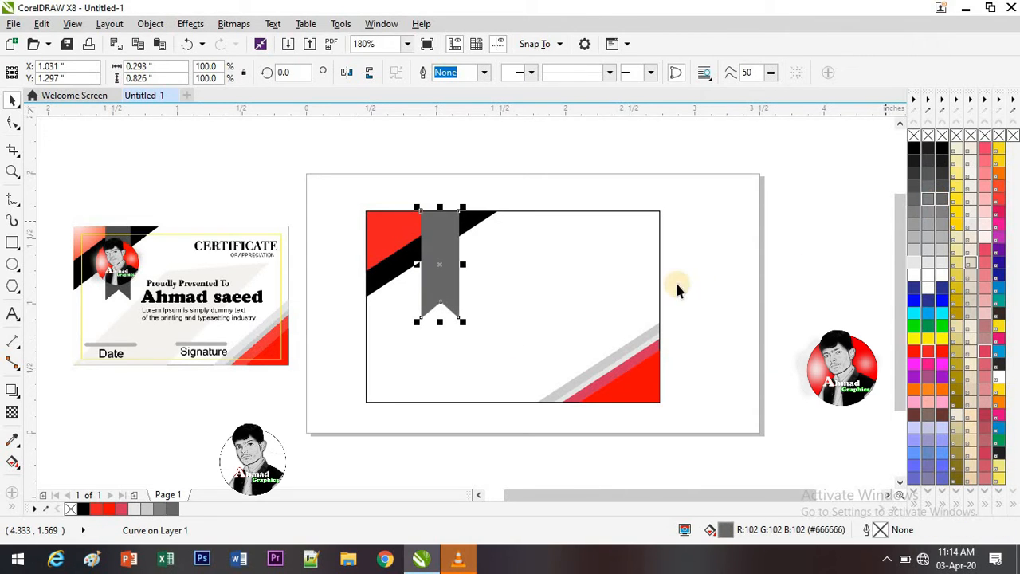
left_click(764, 292)
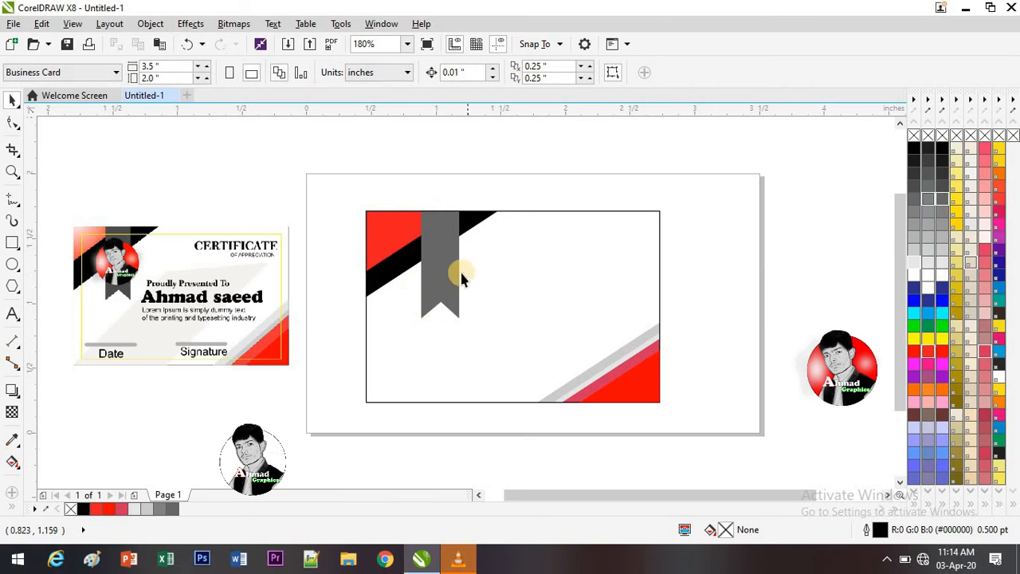
Switch to File Explorer and bring "Ahmad graphics logo.png" from the Pictures folder into the CorelDRAW page
left_click(355, 563)
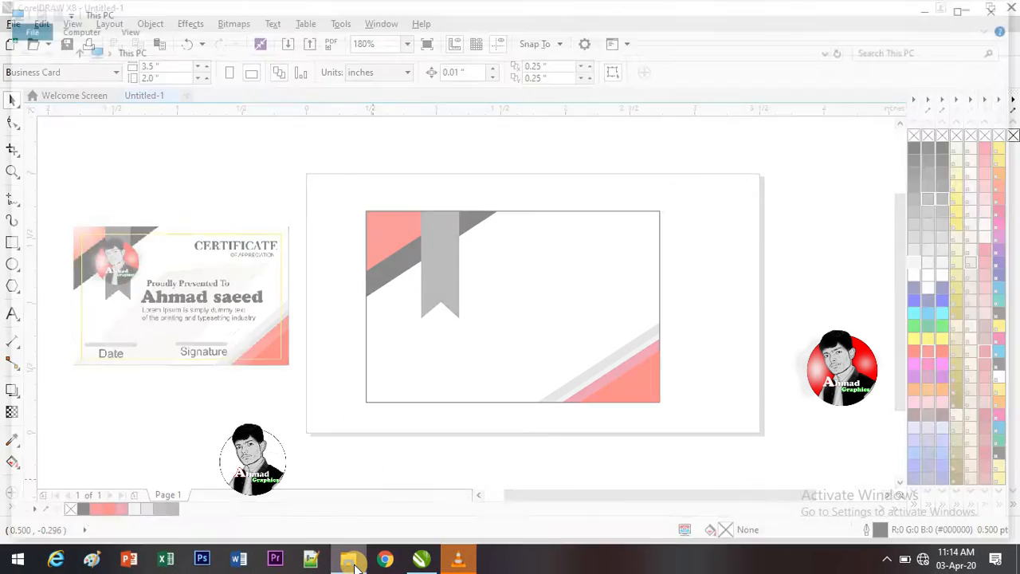
left_click_drag(751, 252, 762, 312)
left_click(462, 254)
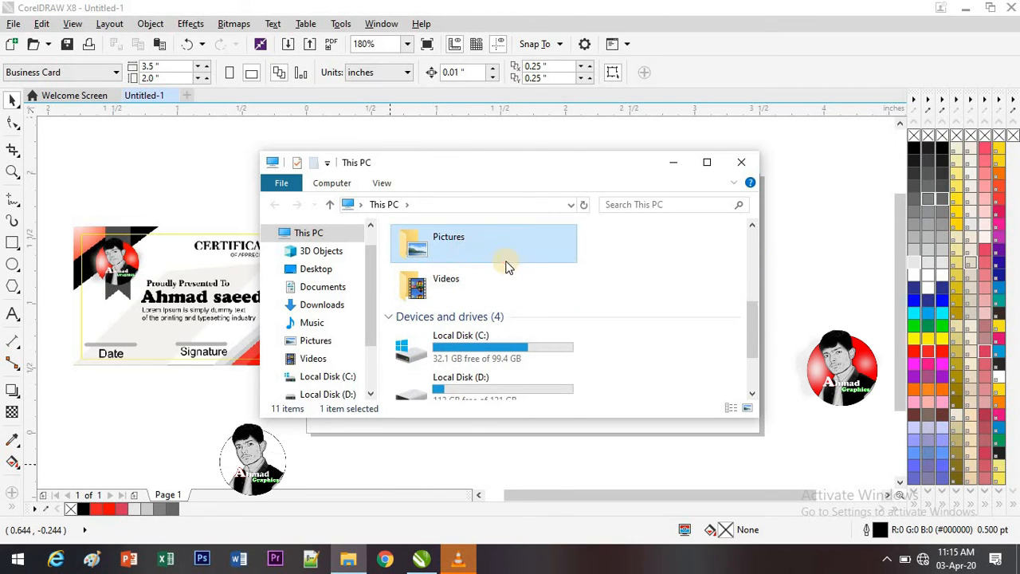
double_click(487, 254)
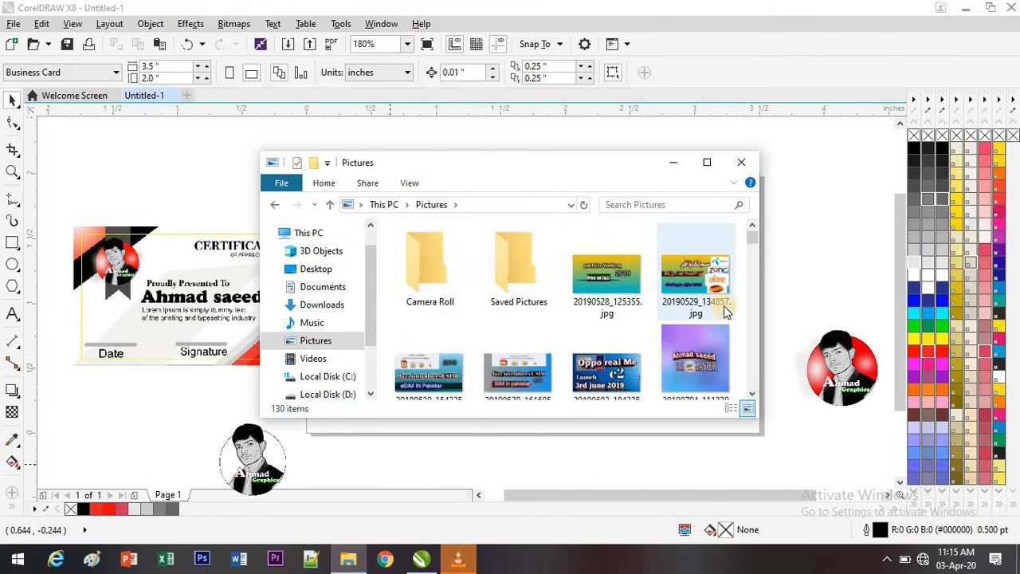
left_click_drag(751, 232, 754, 252)
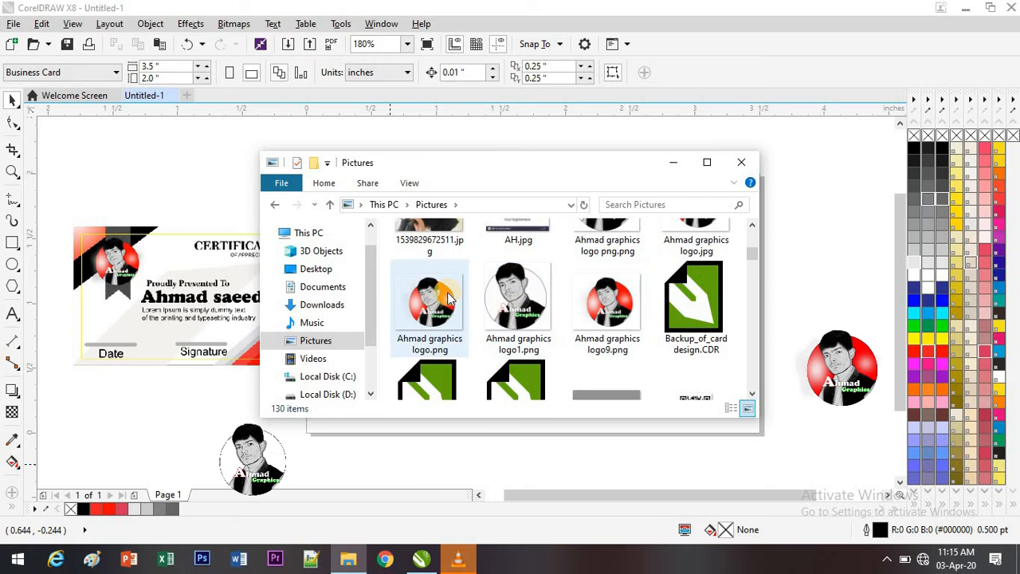
left_click_drag(446, 302, 778, 310)
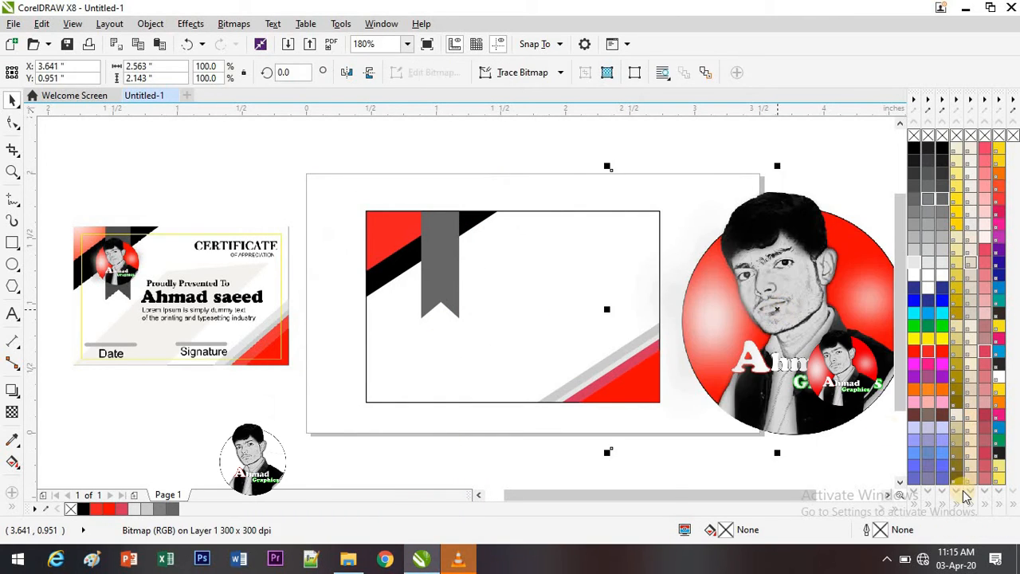
Scale the imported logo down to about 0.78 × 0.65 in and centre it over the grey ribbon
left_click_drag(606, 455, 425, 270)
left_click_drag(500, 322, 462, 292)
left_click_drag(411, 242, 439, 256)
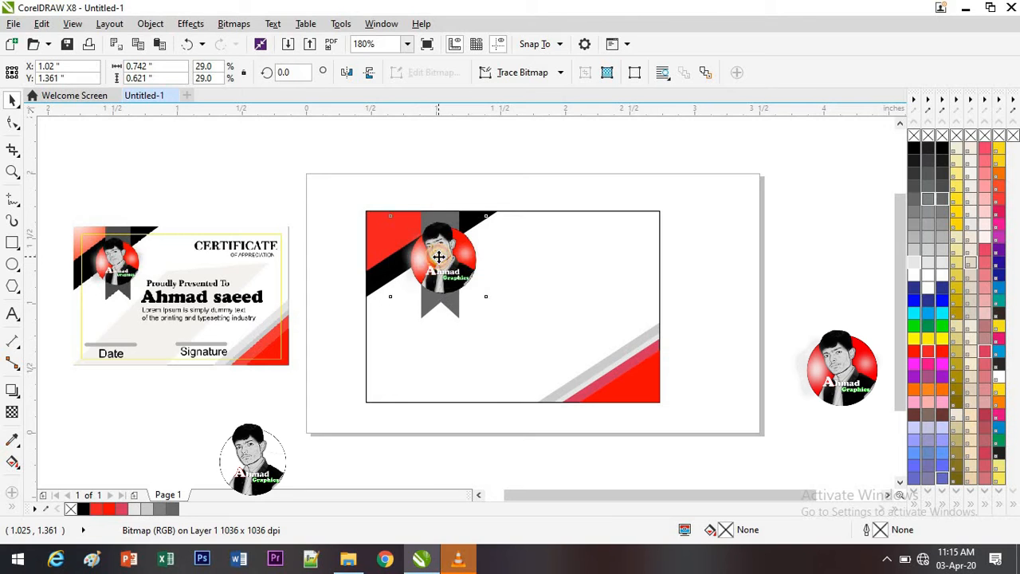
left_click_drag(386, 301, 381, 305)
left_click_drag(437, 273, 442, 271)
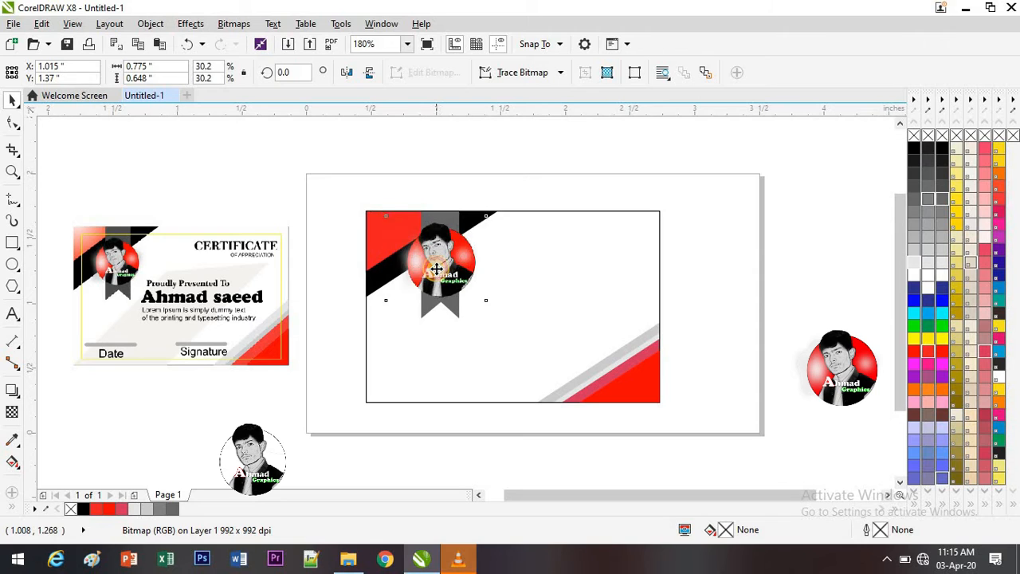
left_click(746, 369)
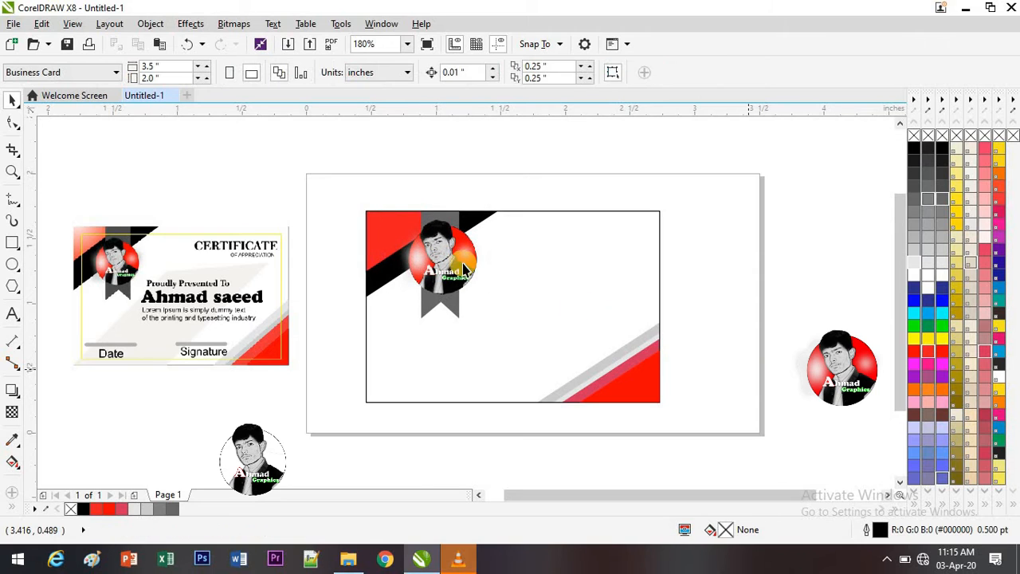
left_click(14, 315)
left_click(470, 184)
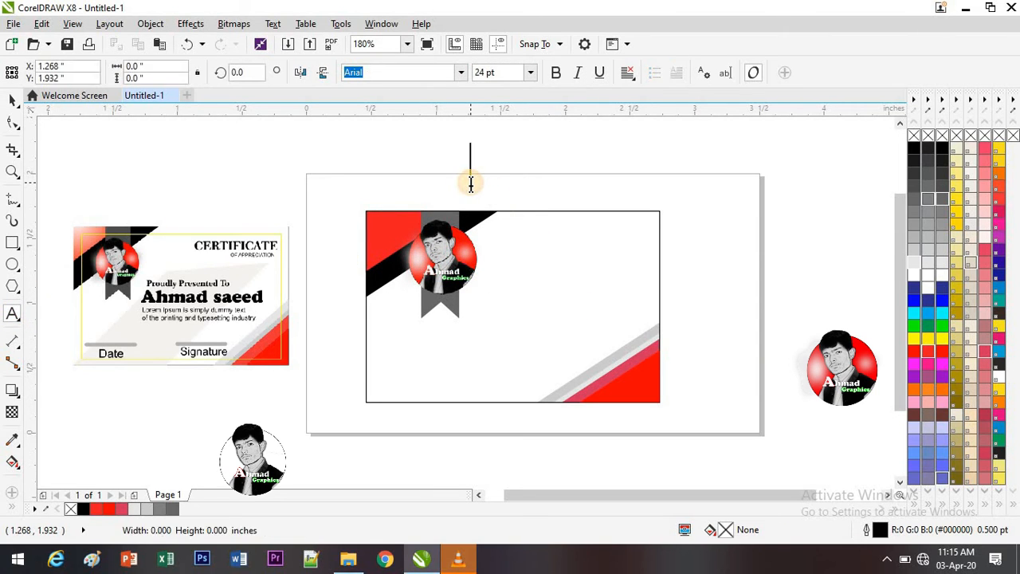
type("YOUR L")
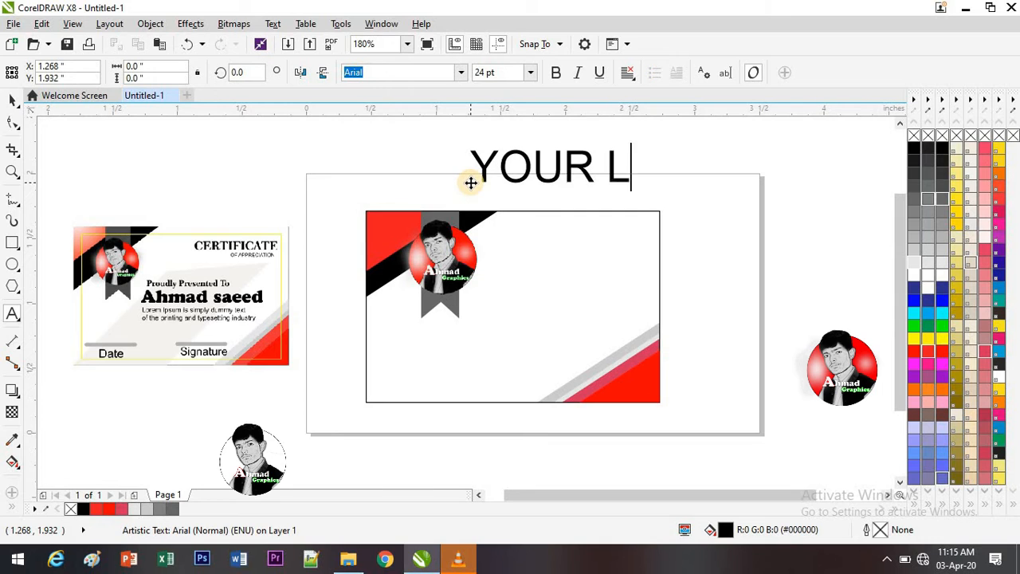
type("OGO IS")
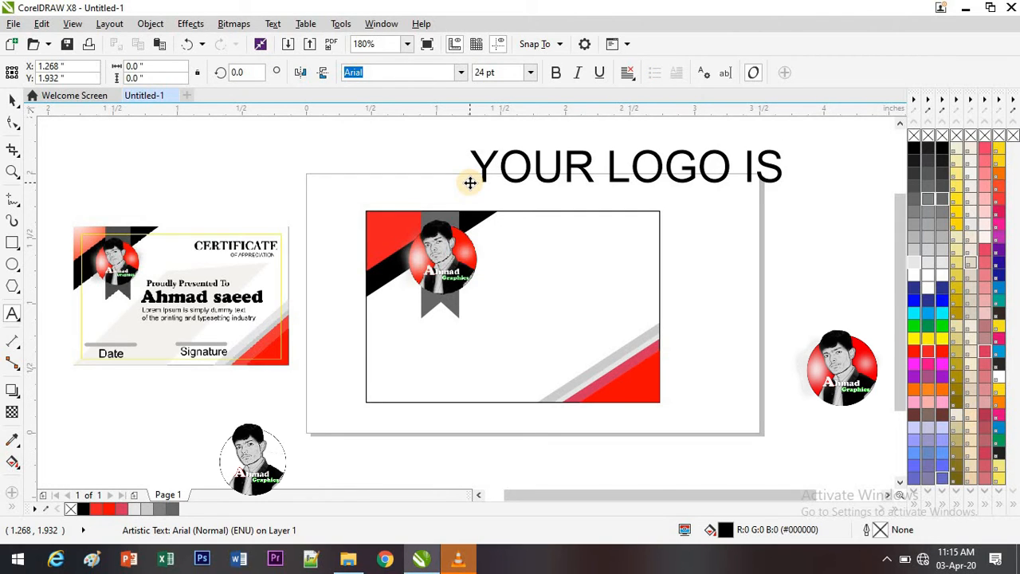
type(" FIX HERE")
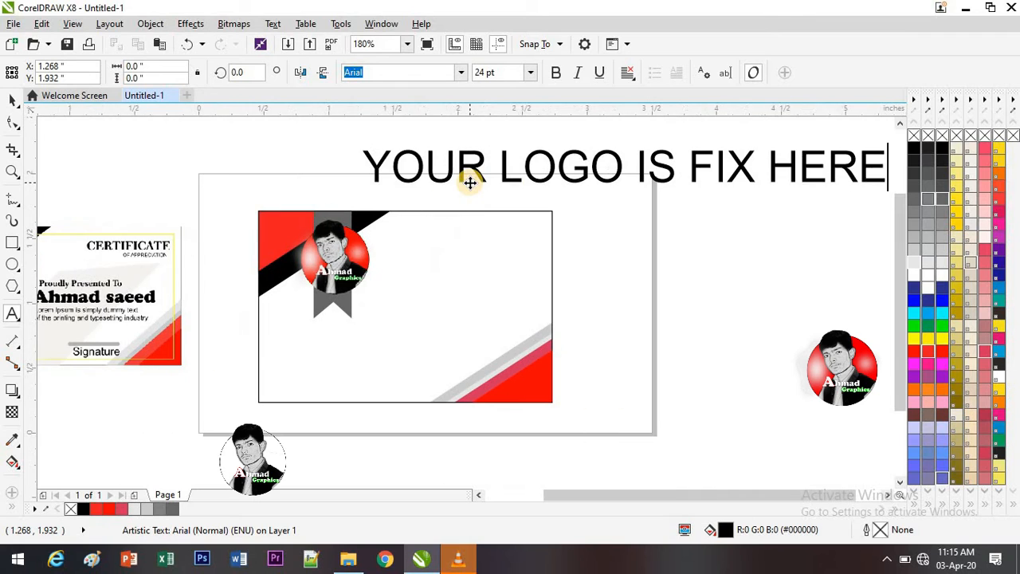
key("ctrl+a")
key("BackSpace")
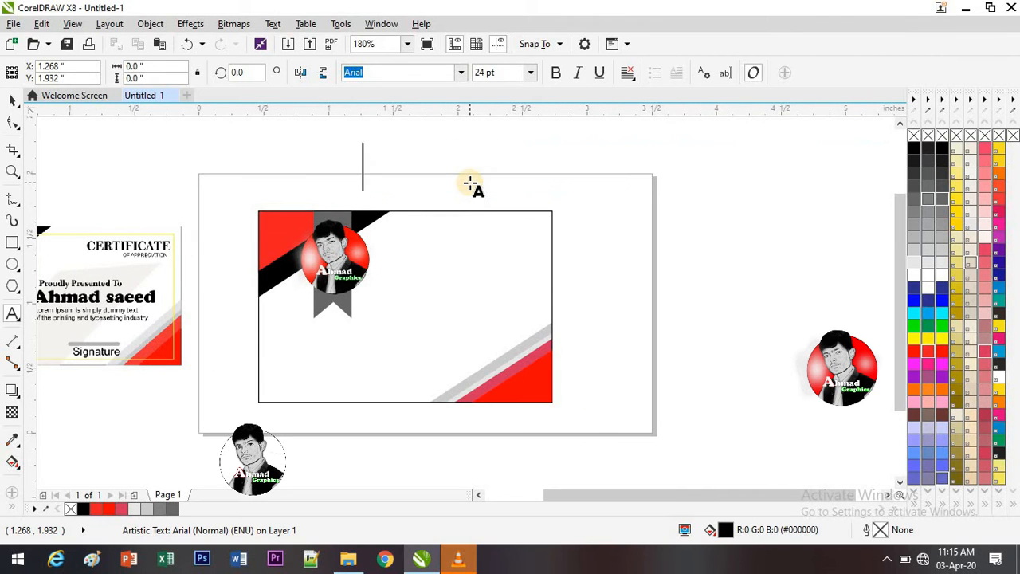
left_click_drag(582, 497, 361, 444)
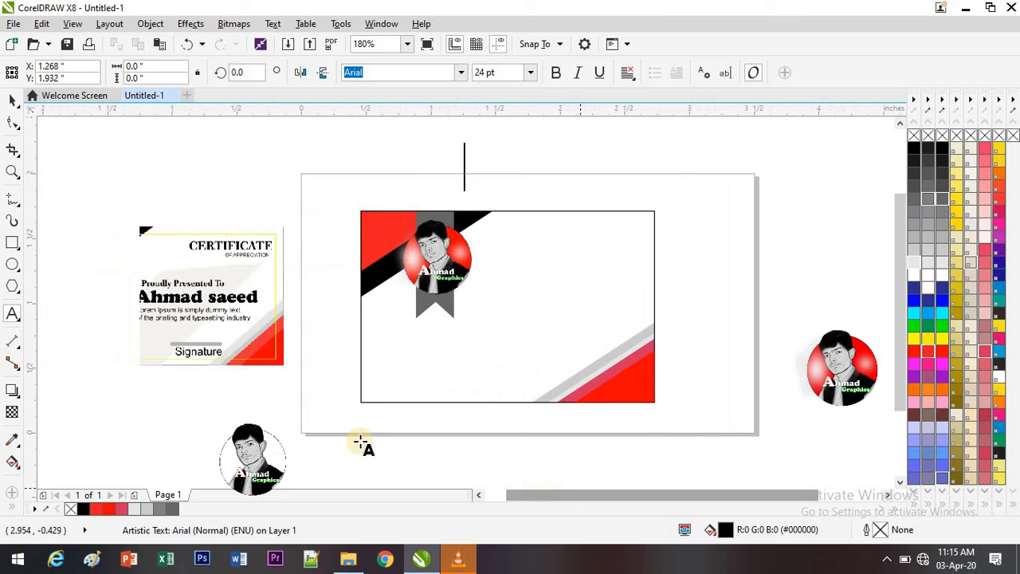
left_click(162, 411)
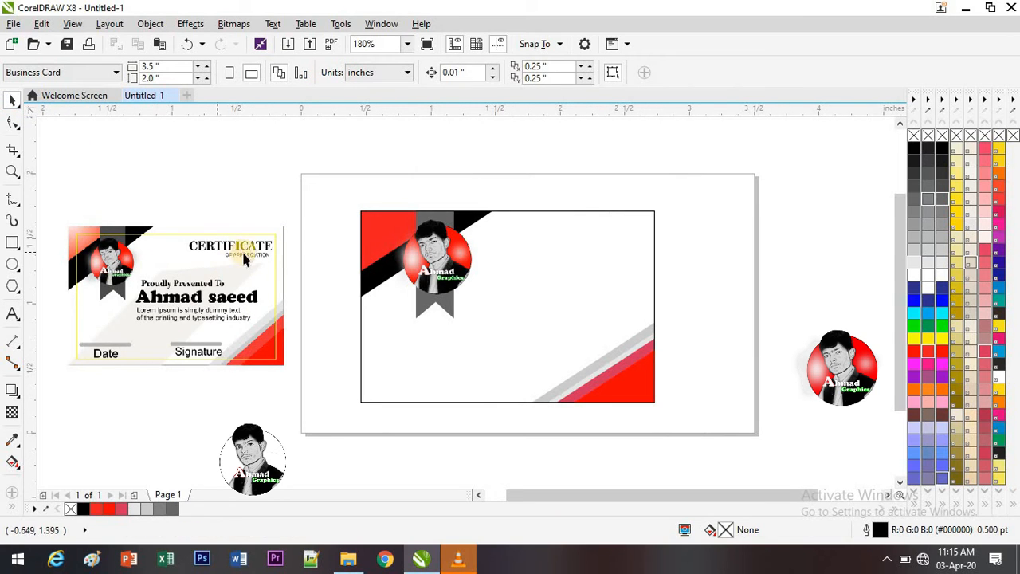
Add the artistic text "CERTIFICATE" above the certificate frame
left_click(12, 313)
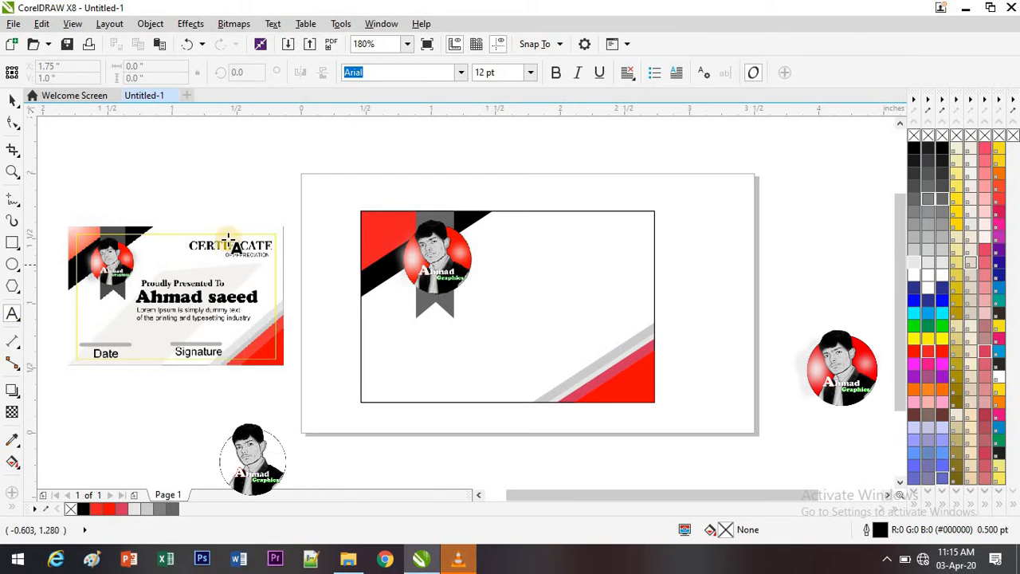
left_click(386, 188)
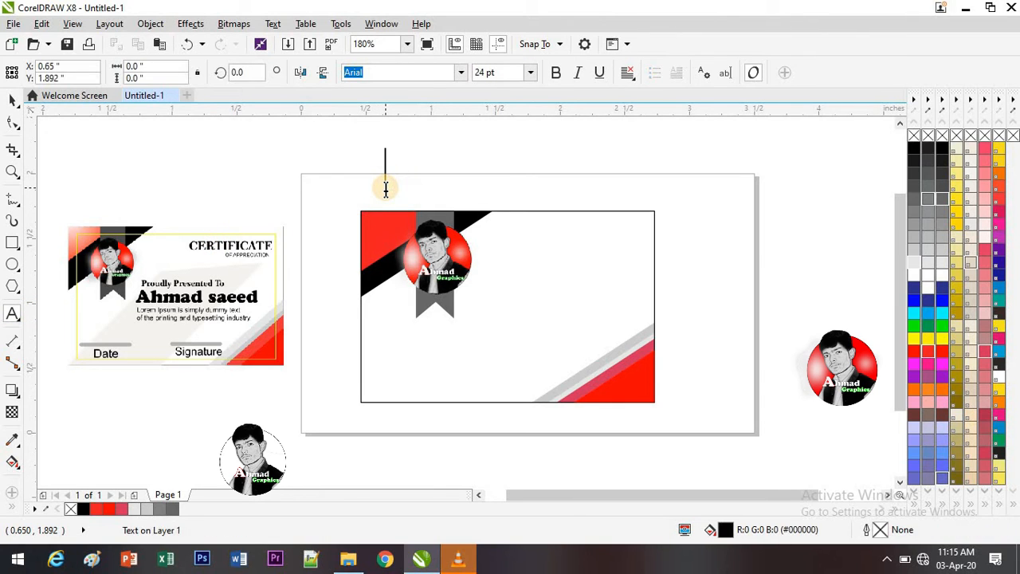
type("CERTIF")
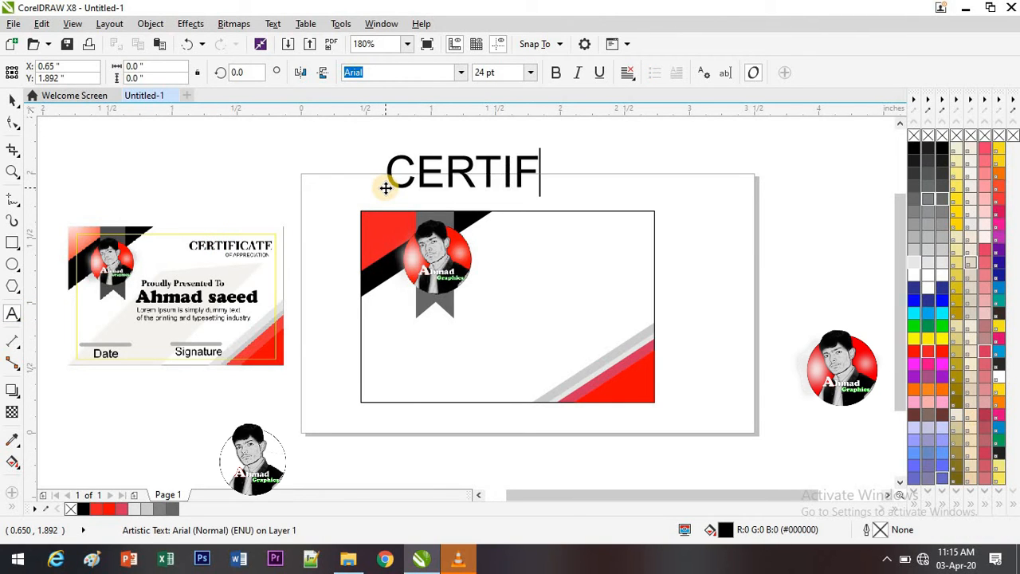
type("ICATE")
Change the font of the whole "CERTIFICATE" text to Bell MT
key("ctrl+a")
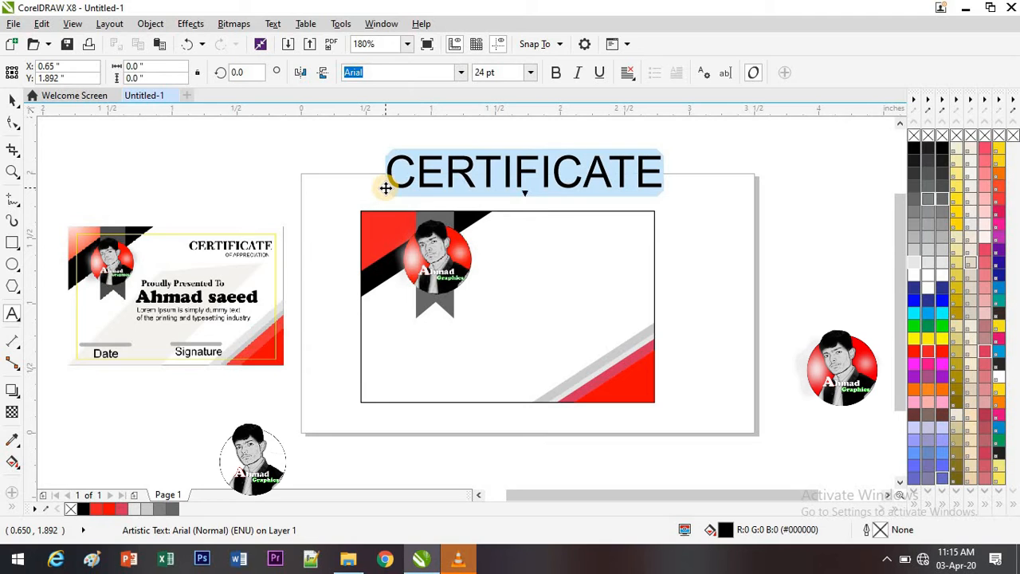
left_click(461, 73)
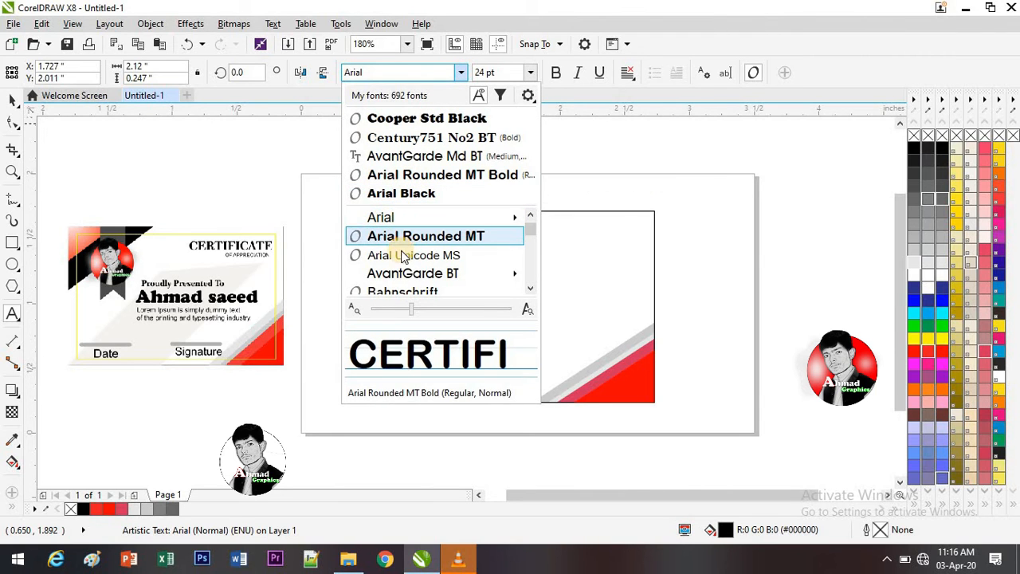
mouse_move(400, 269)
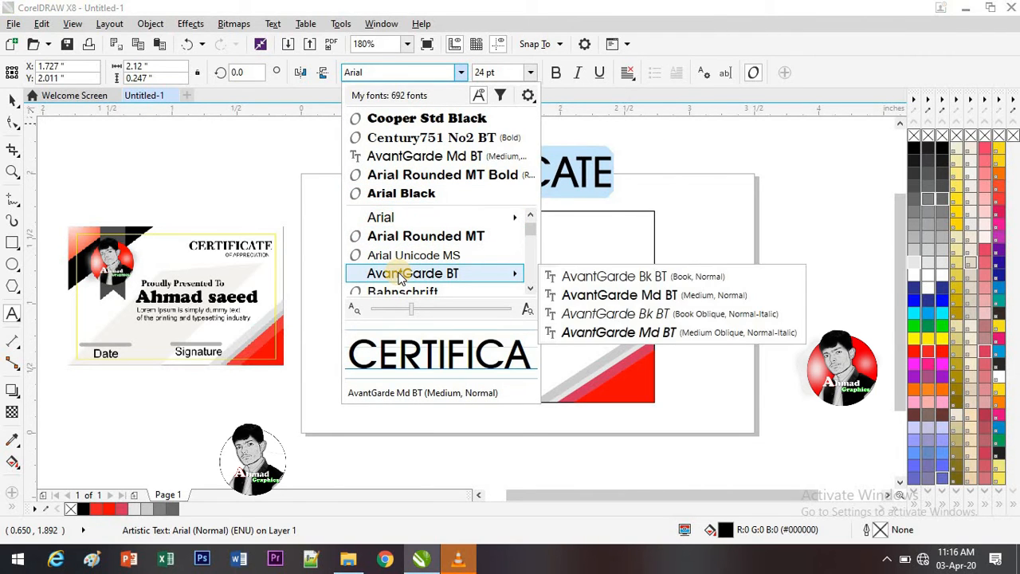
key("Right")
key("Down")
key("Down")
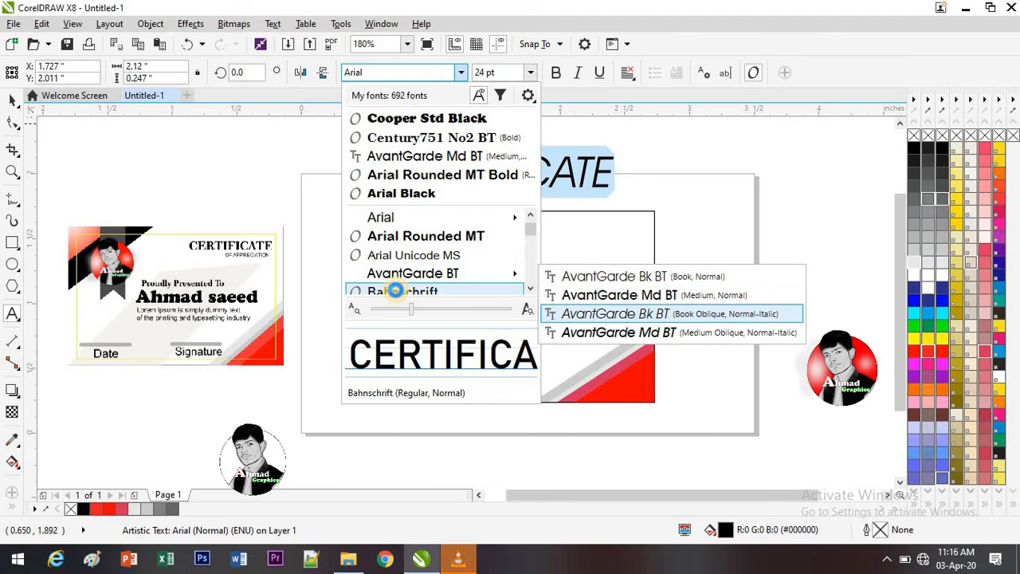
key("Down")
key("Down")
key("Down")
key("Down")
key("Down")
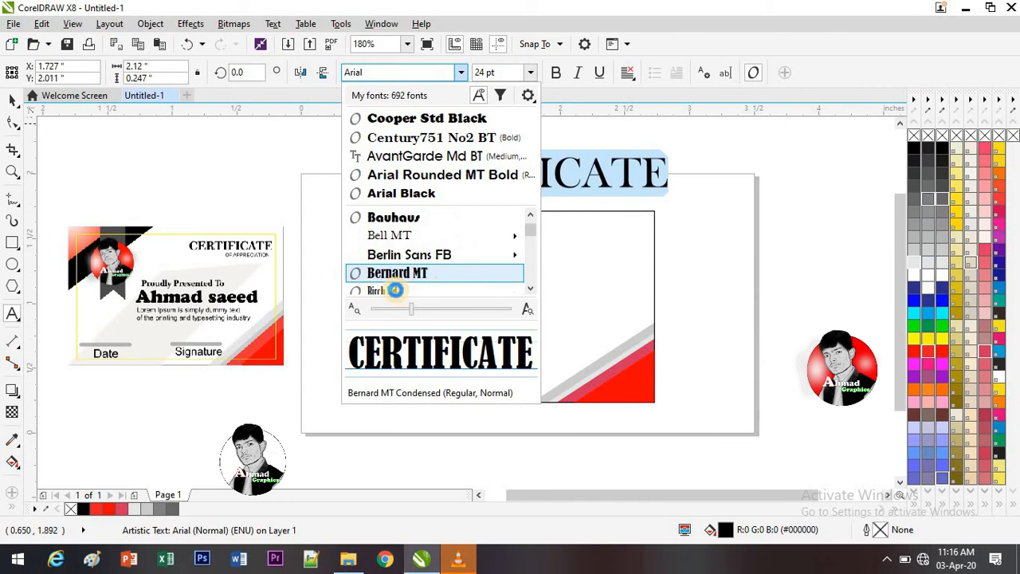
key("Up")
key("Up")
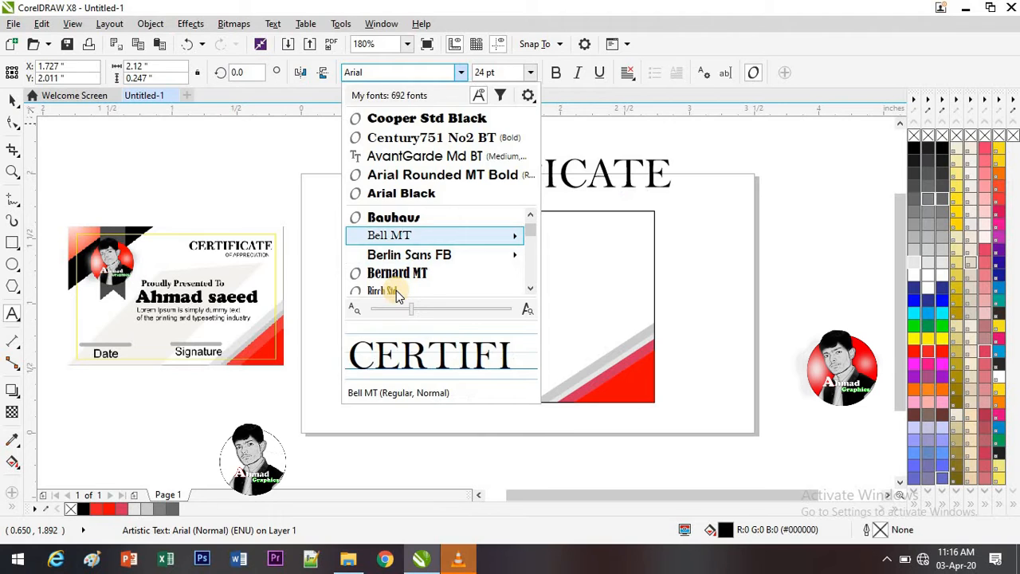
key("Return")
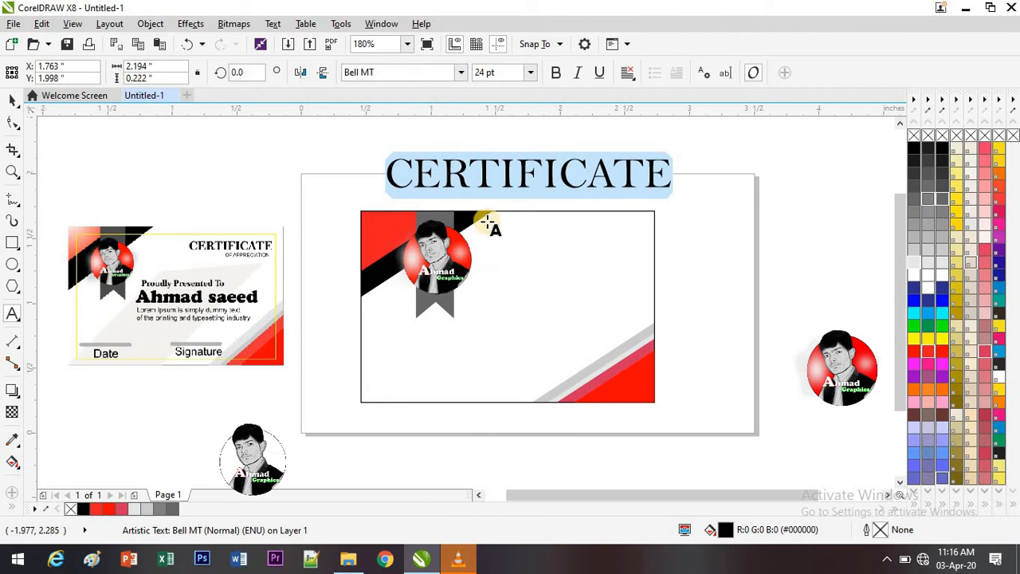
Scale the "CERTIFICATE" text down to about 9.9 pt (0.91 in wide) and place it in the certificate's upper-right area
left_click(17, 99)
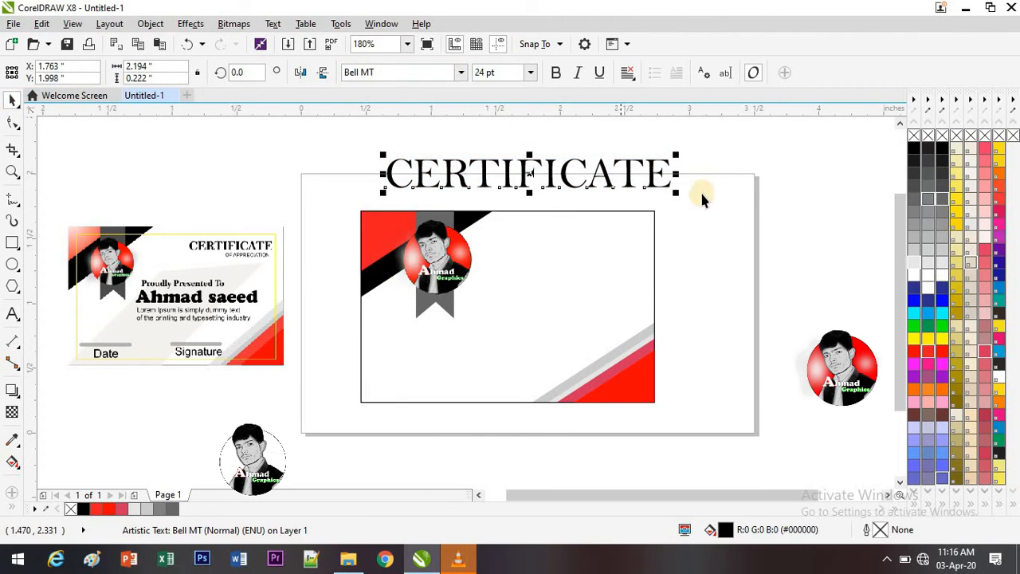
left_click_drag(670, 189, 618, 177)
left_click(422, 157)
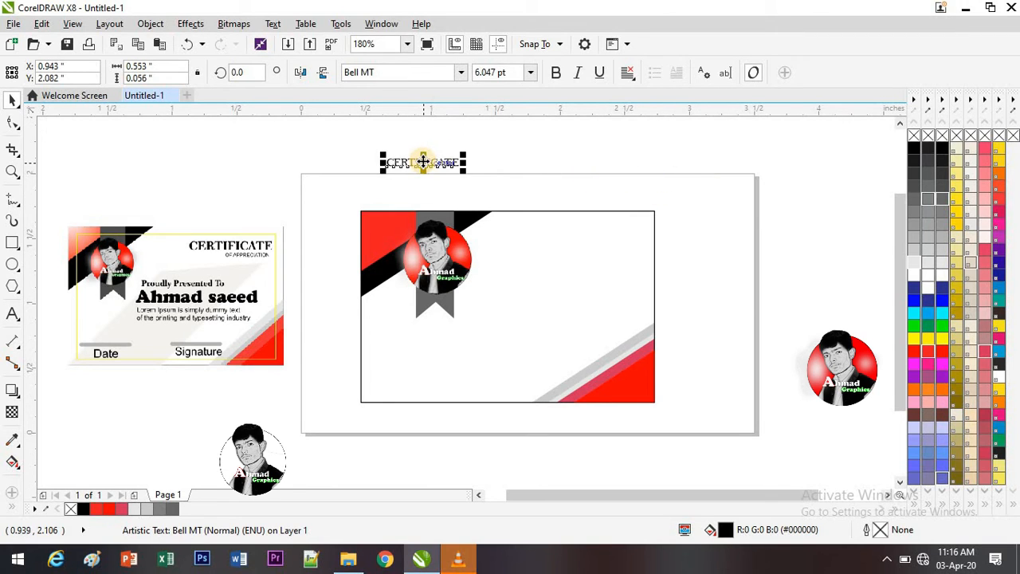
left_click_drag(423, 162, 512, 271)
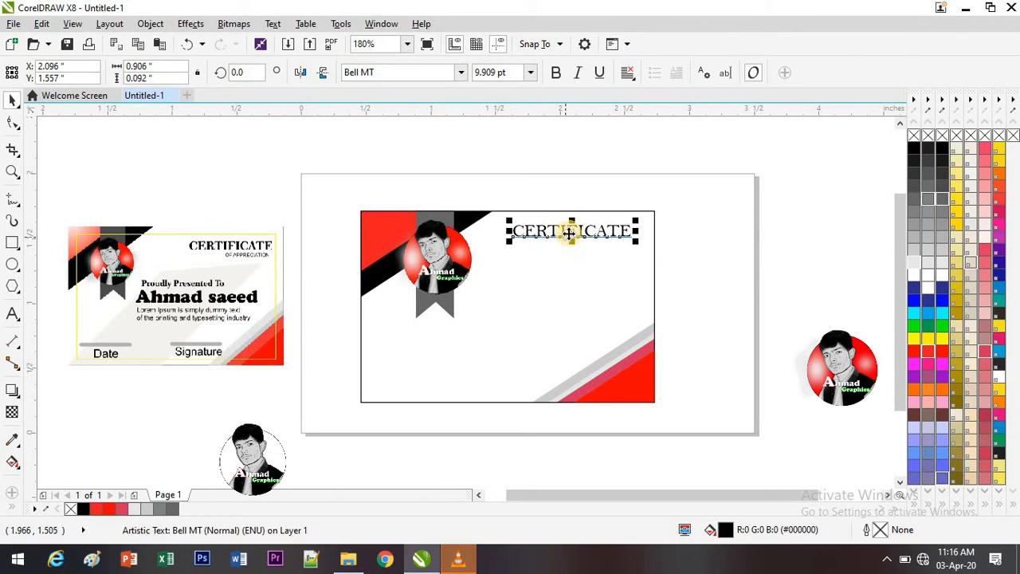
left_click_drag(569, 233, 576, 238)
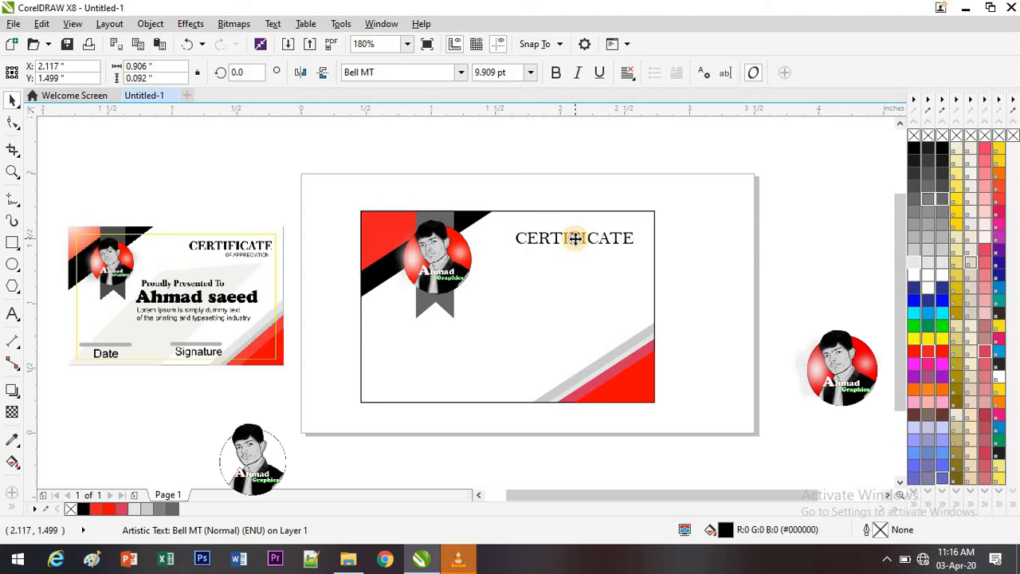
left_click(747, 247)
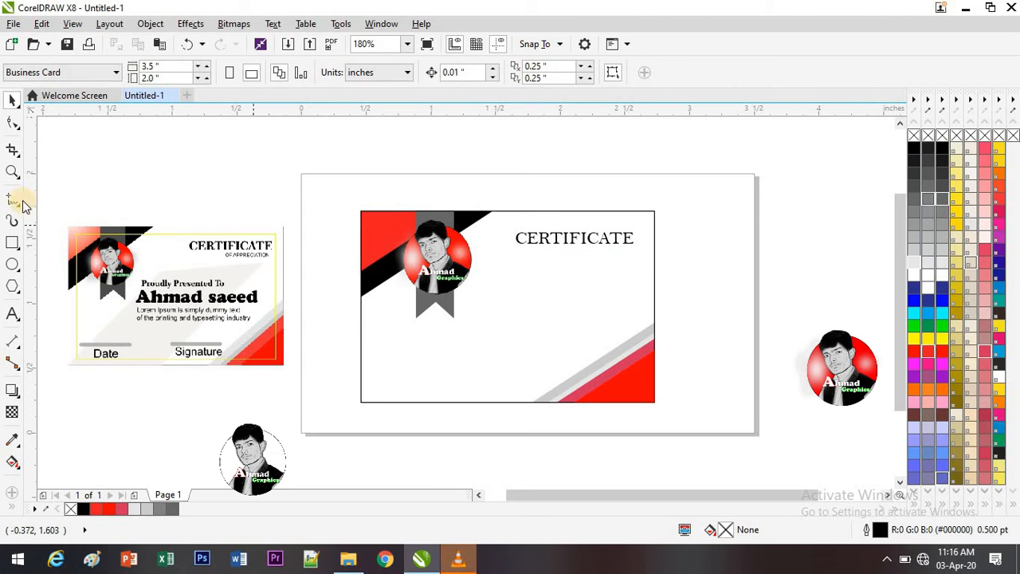
Add the artistic text "OF APPRECIATION" above the certificate frame
left_click(10, 317)
left_click(372, 150)
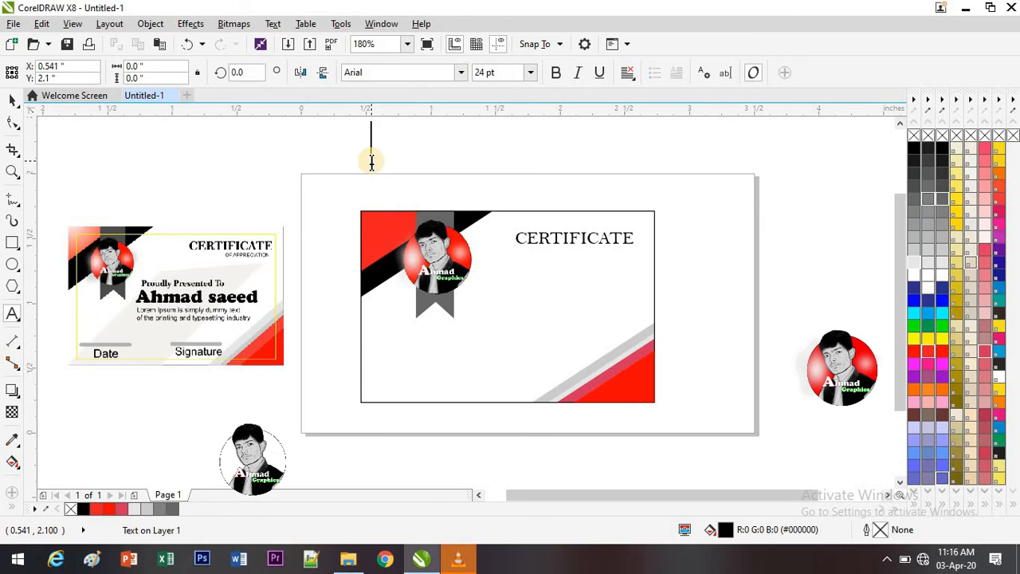
type("OF APPERE")
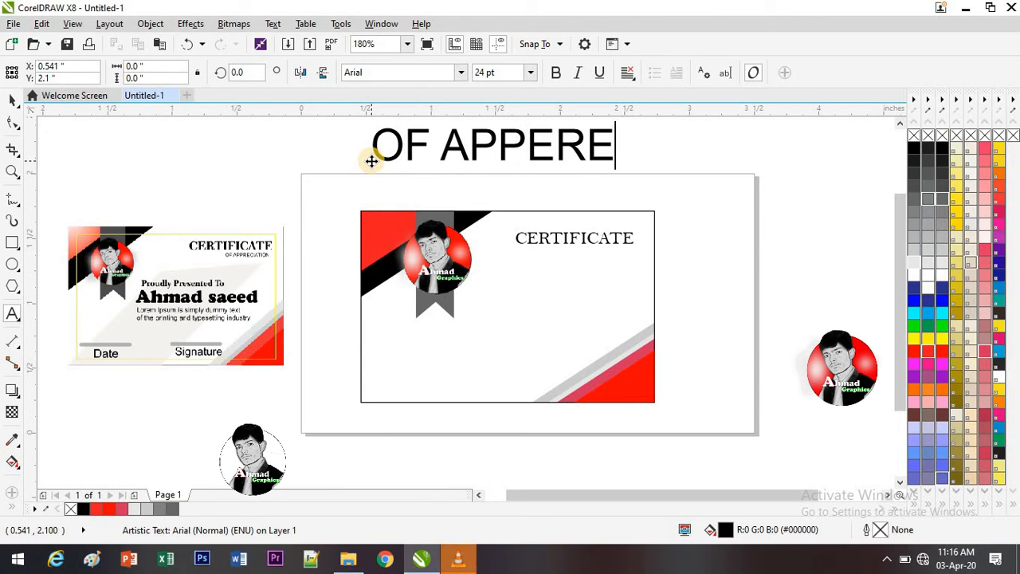
key("BackSpace")
key("BackSpace")
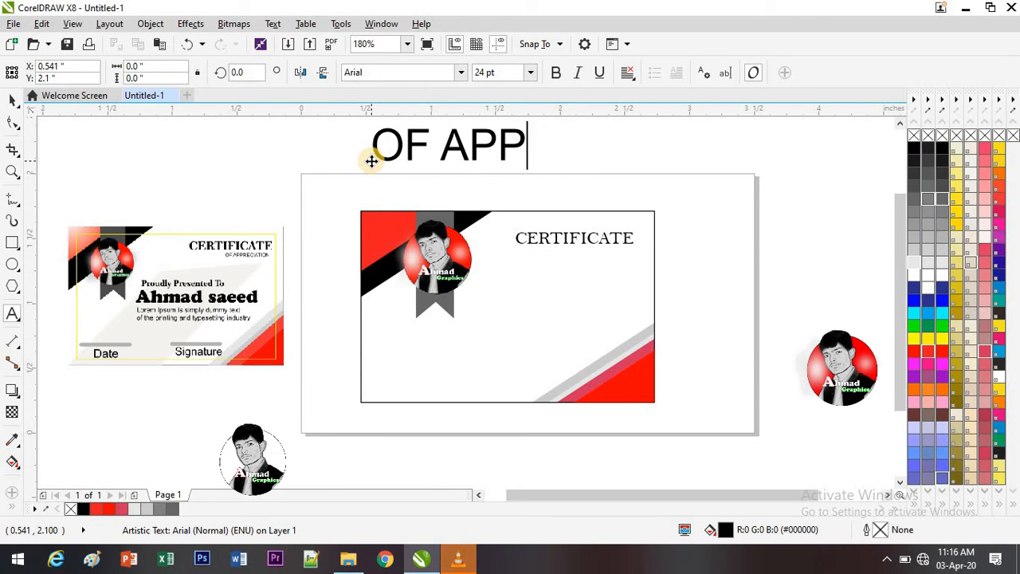
type("RECIATION")
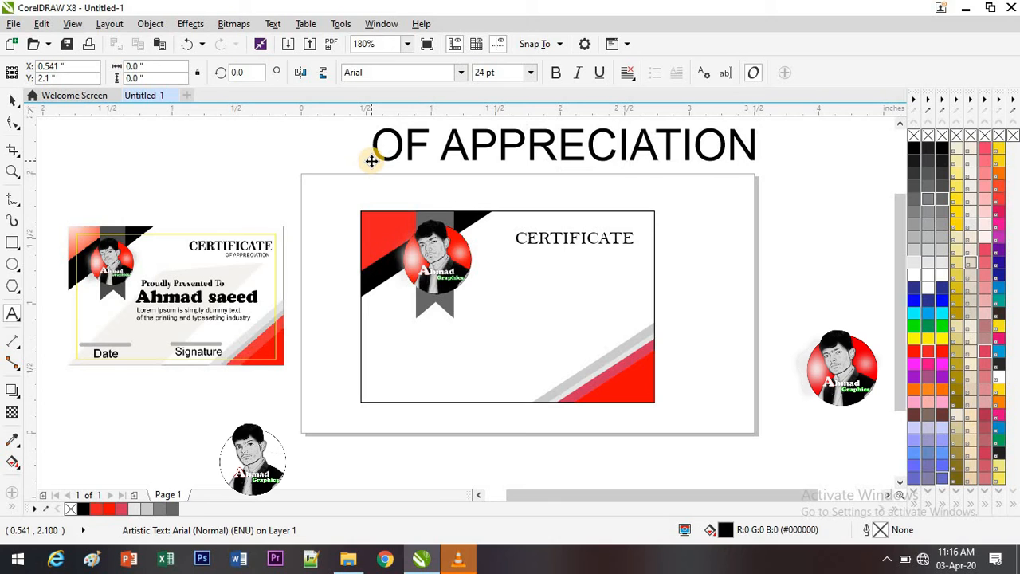
Change the font of the whole "OF APPRECIATION" text to Arial Rounded MT Bold
key("ctrl+a")
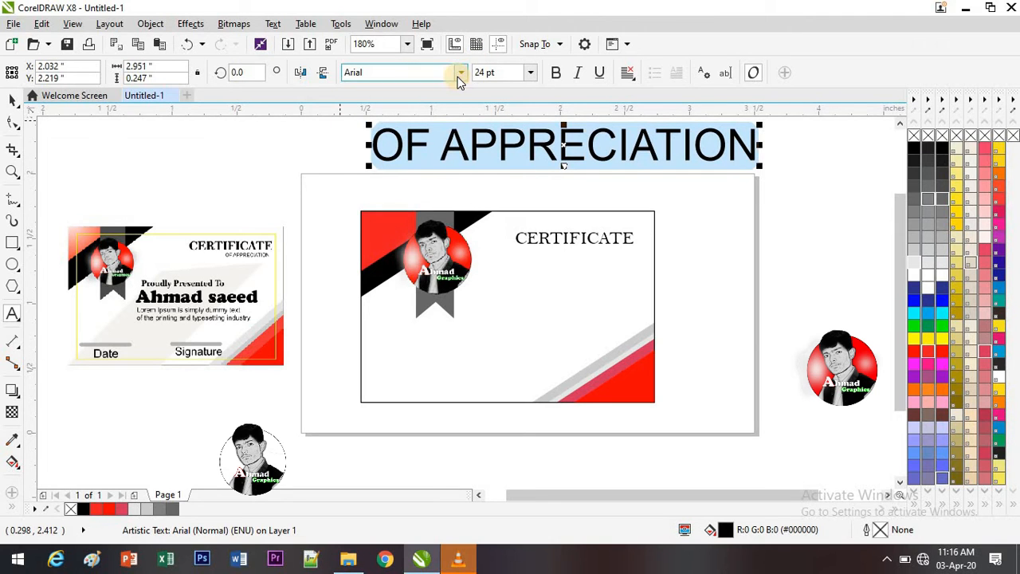
left_click(460, 74)
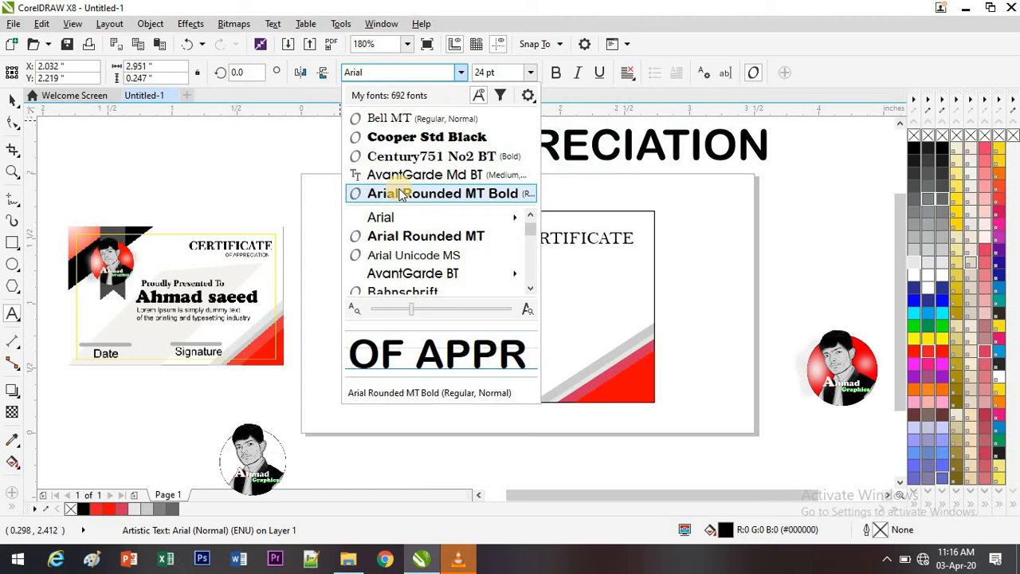
left_click(401, 195)
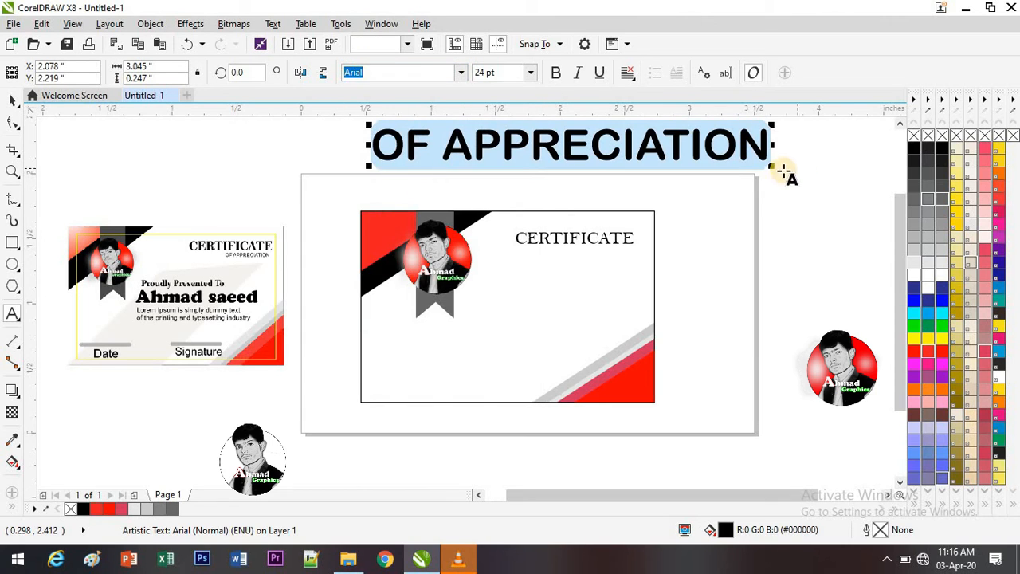
Scale "OF APPRECIATION" down to about 4.5 pt and place it just below "CERTIFICATE", with their right ends roughly aligned
left_click_drag(670, 175, 508, 143)
left_click(423, 142)
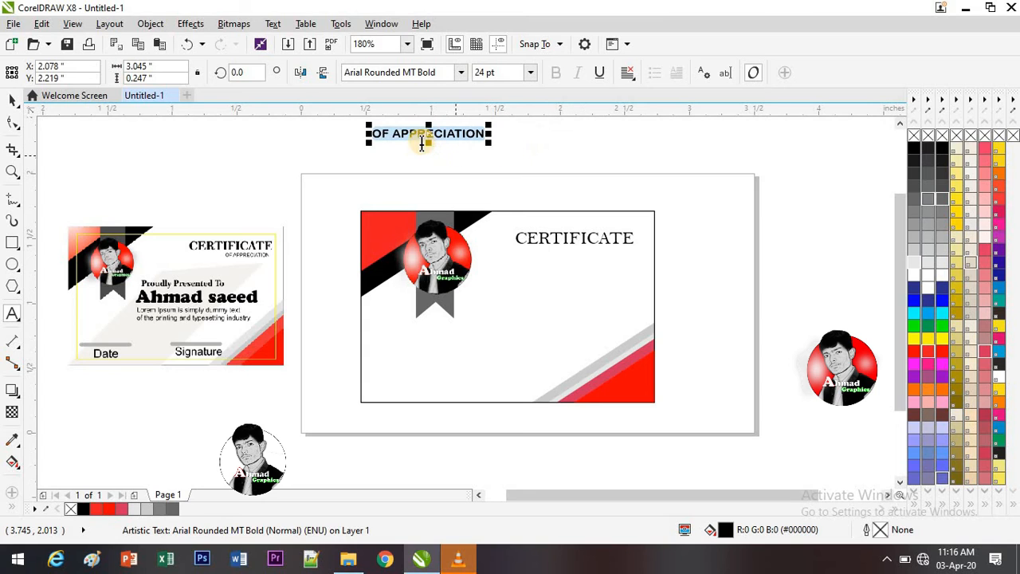
left_click_drag(428, 134, 635, 261)
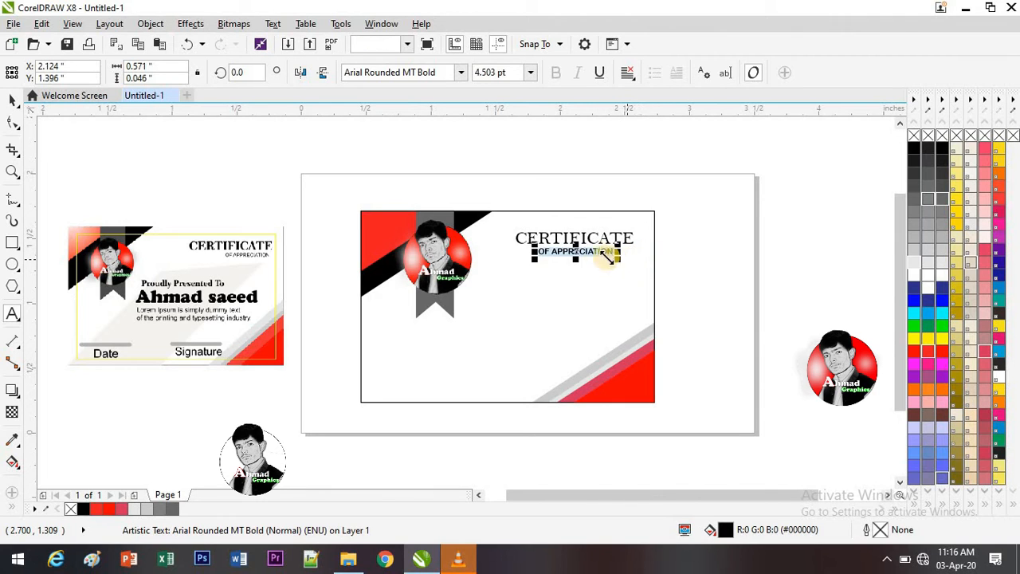
mouse_move(577, 248)
left_mouse_down()
mouse_move(569, 244)
mouse_move(594, 253)
left_mouse_up()
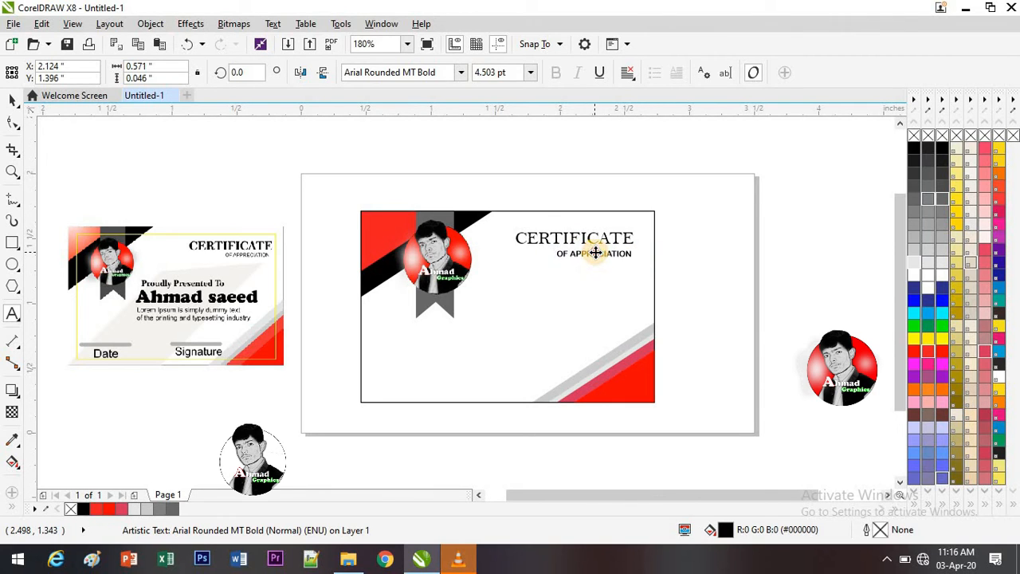
left_click(752, 299)
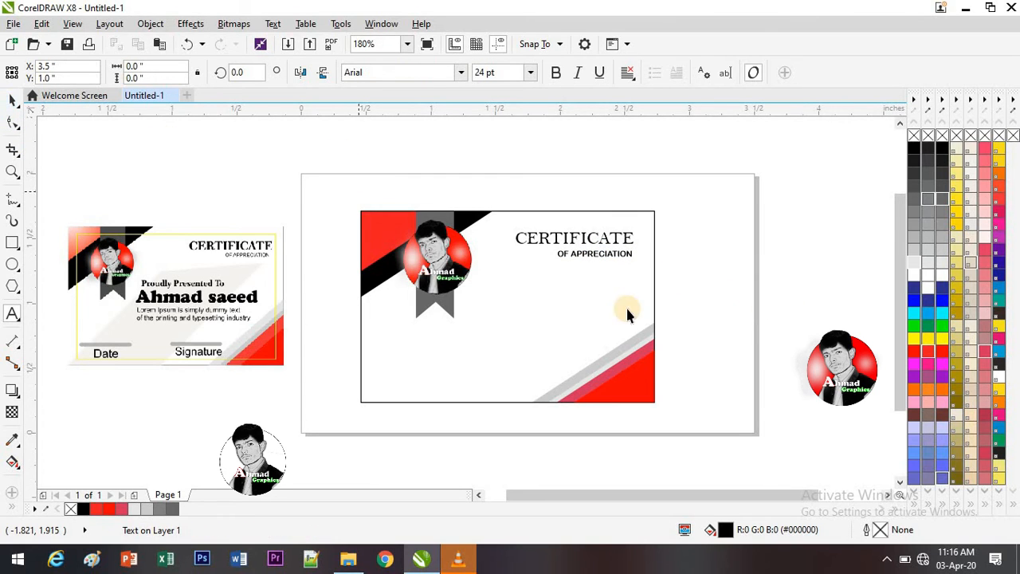
key("ctrl+space")
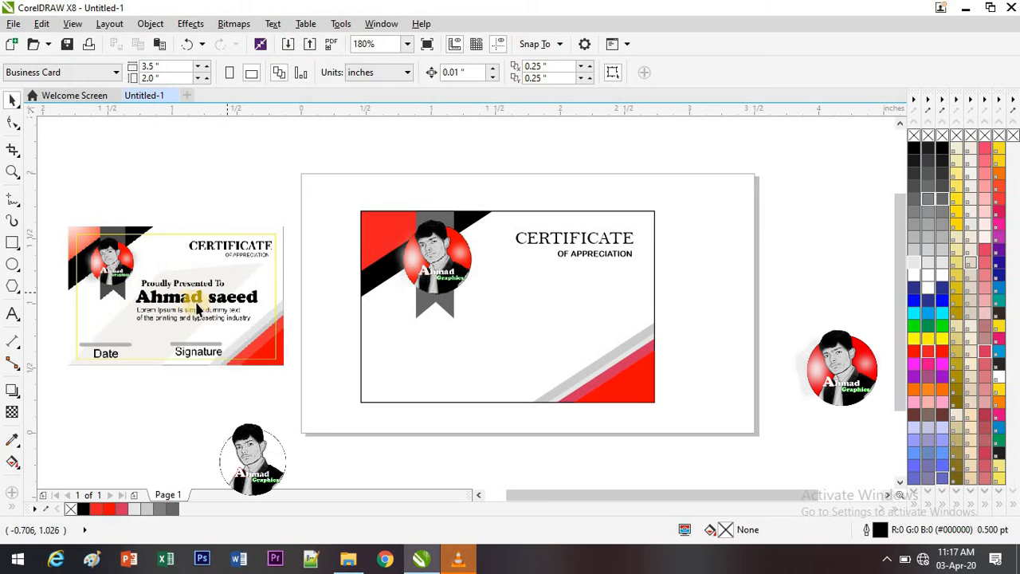
left_click(12, 313)
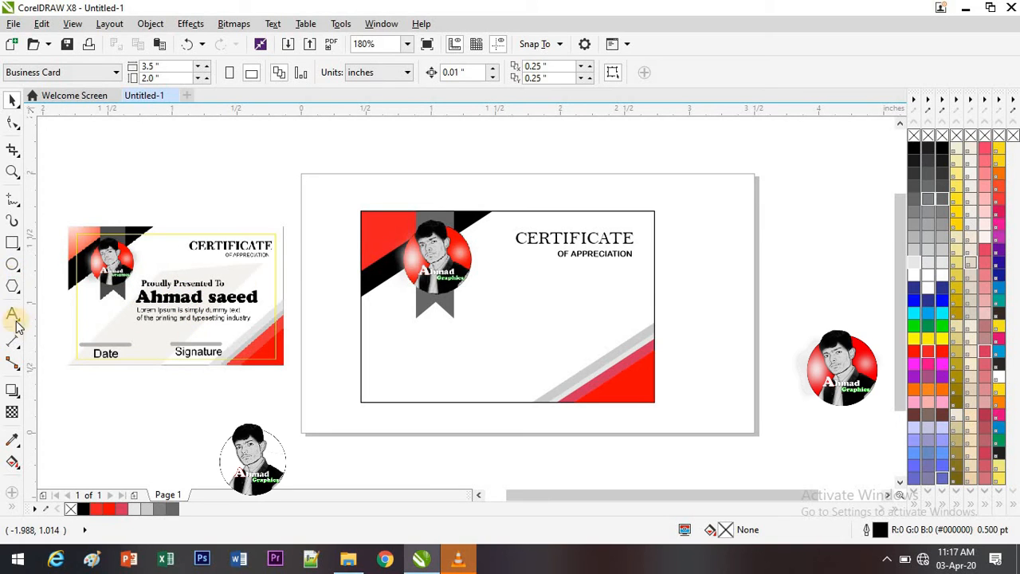
left_click(12, 243)
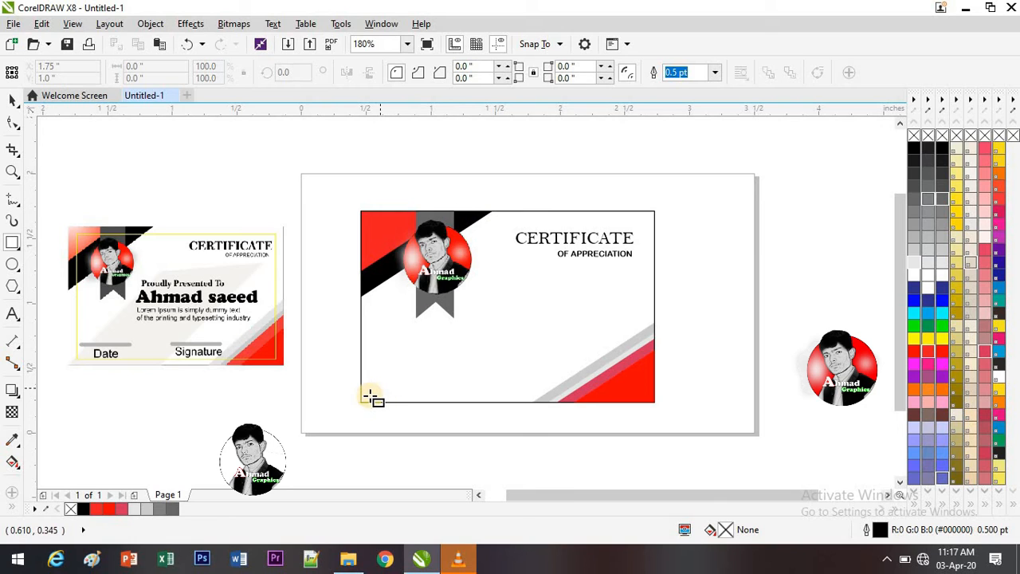
left_click_drag(362, 401, 260, 391)
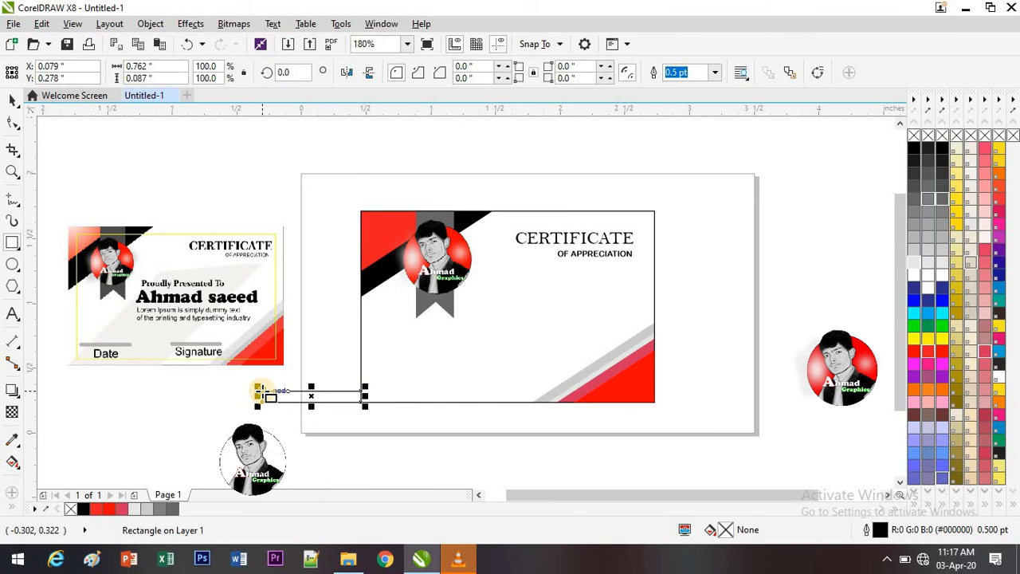
key("Delete")
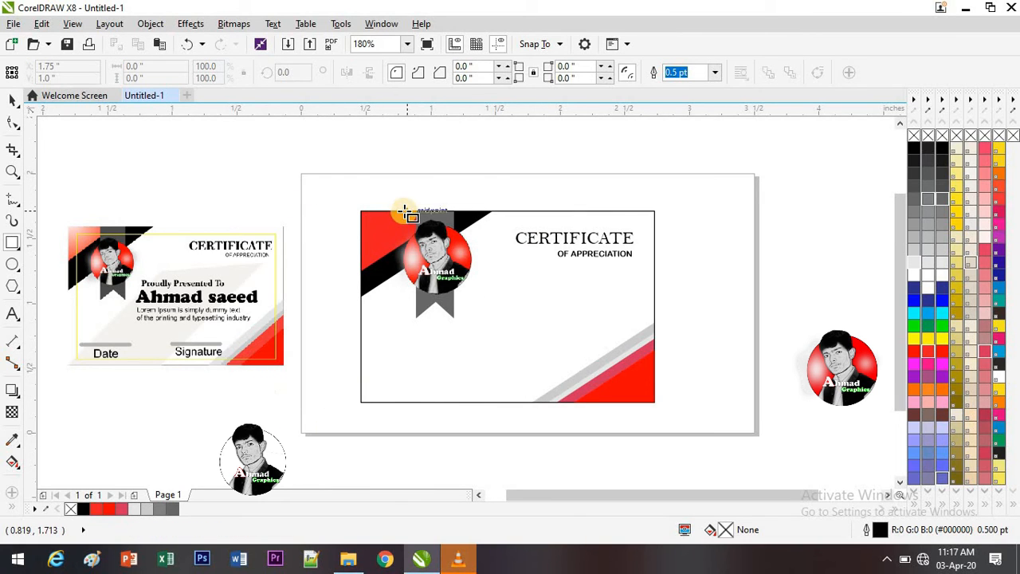
Draw a rectangle about 0.74 by 1.48 in spanning the certificate's full height across the ribbon, and convert it to curves
left_click_drag(407, 212, 504, 403)
left_click(13, 122)
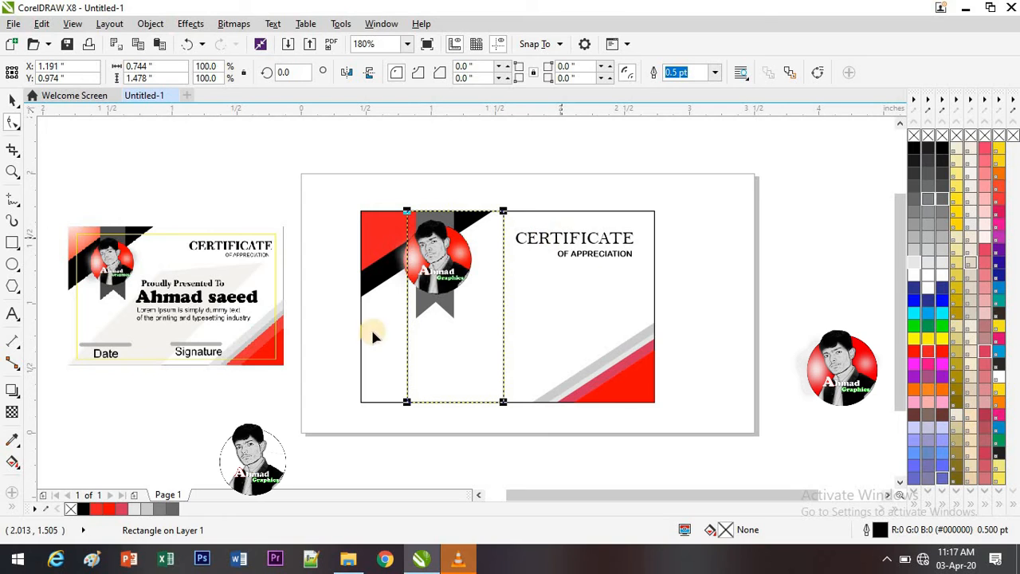
left_click(818, 74)
Reshape the rectangle's four corner nodes into a slanted band rising from the certificate's lower-left corner to just below "OF APPRECIATION"
left_click_drag(391, 403, 361, 404)
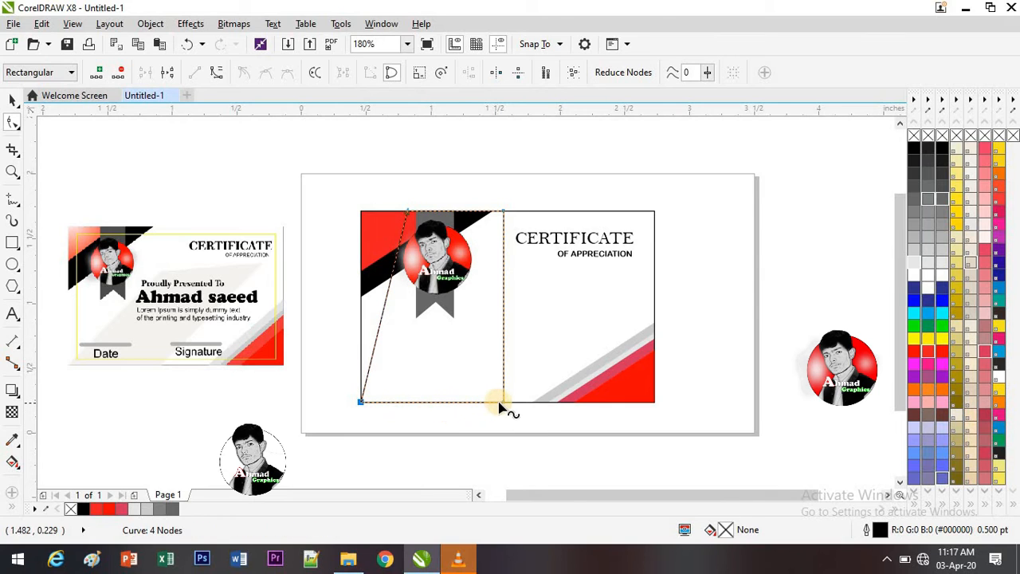
left_click_drag(502, 402, 447, 403)
left_click_drag(504, 214, 566, 274)
left_click_drag(409, 217, 492, 252)
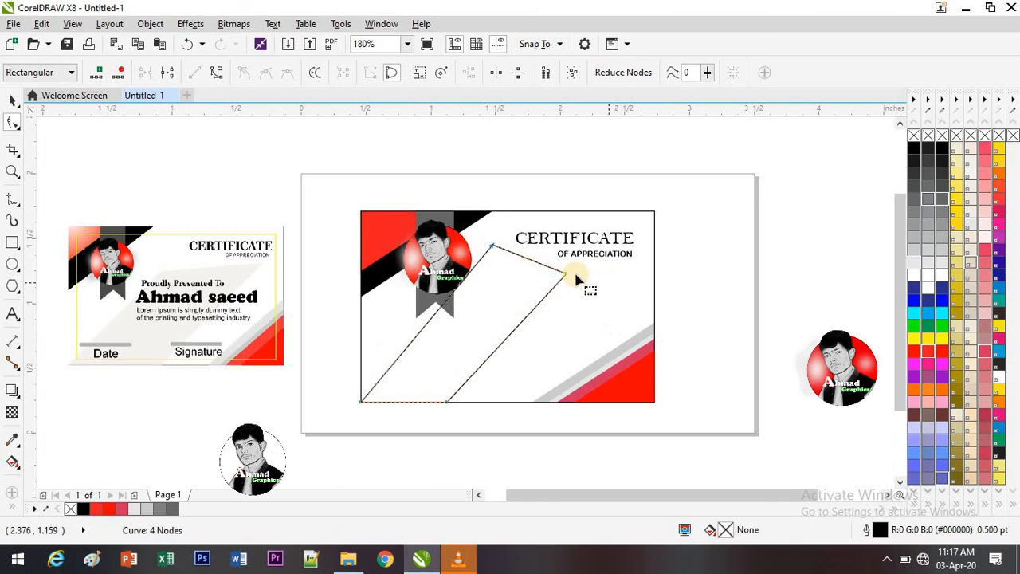
left_click_drag(566, 276, 603, 284)
left_click_drag(494, 248, 521, 260)
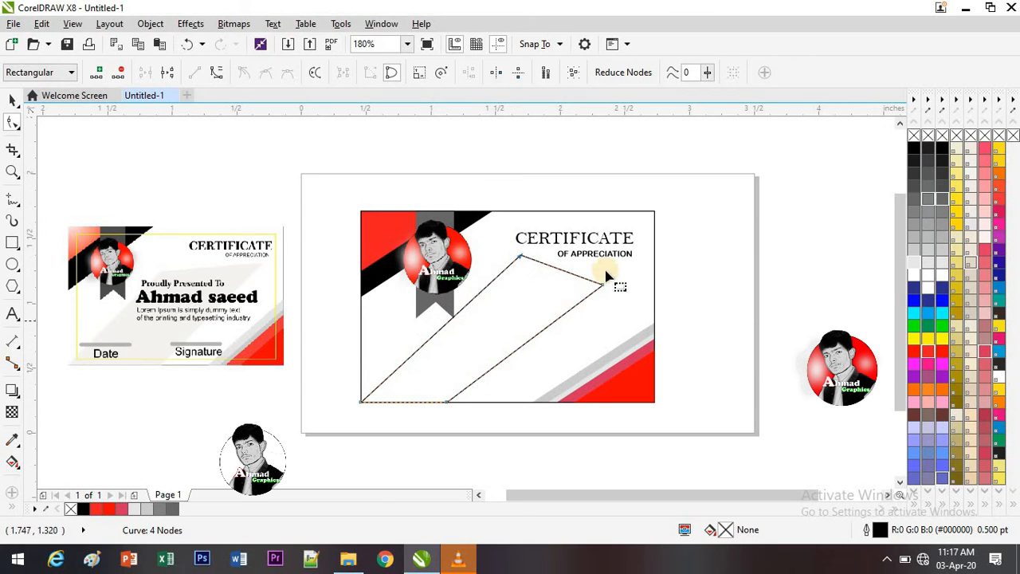
mouse_move(607, 292)
left_mouse_down()
mouse_move(613, 317)
mouse_move(602, 309)
left_mouse_up()
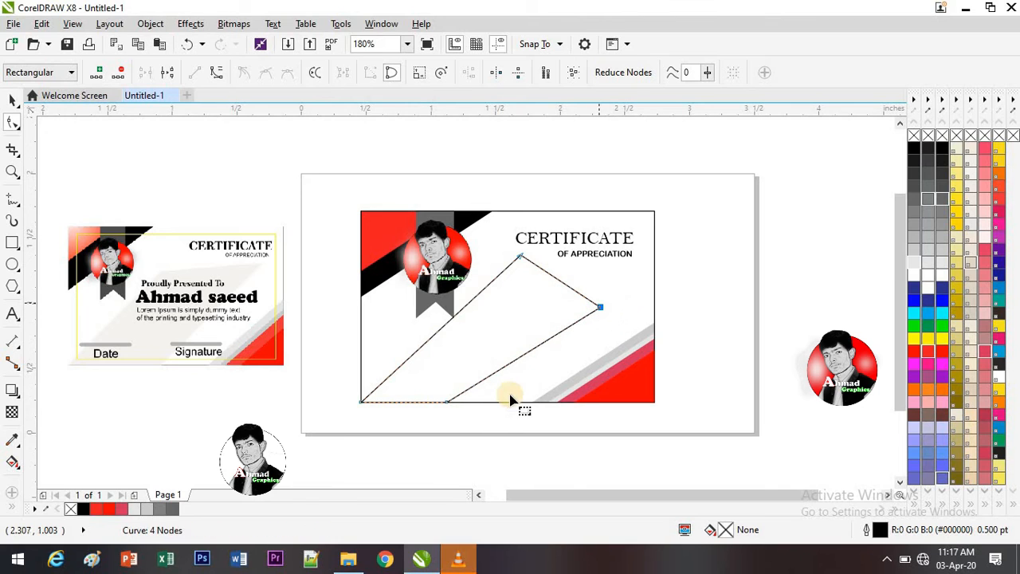
left_click_drag(447, 401, 493, 402)
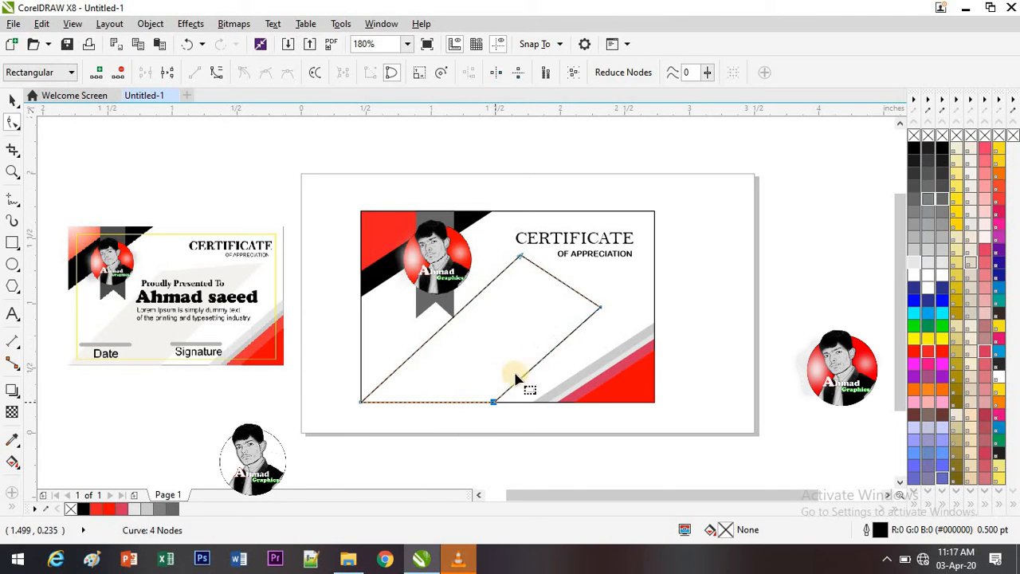
left_click_drag(604, 308, 622, 279)
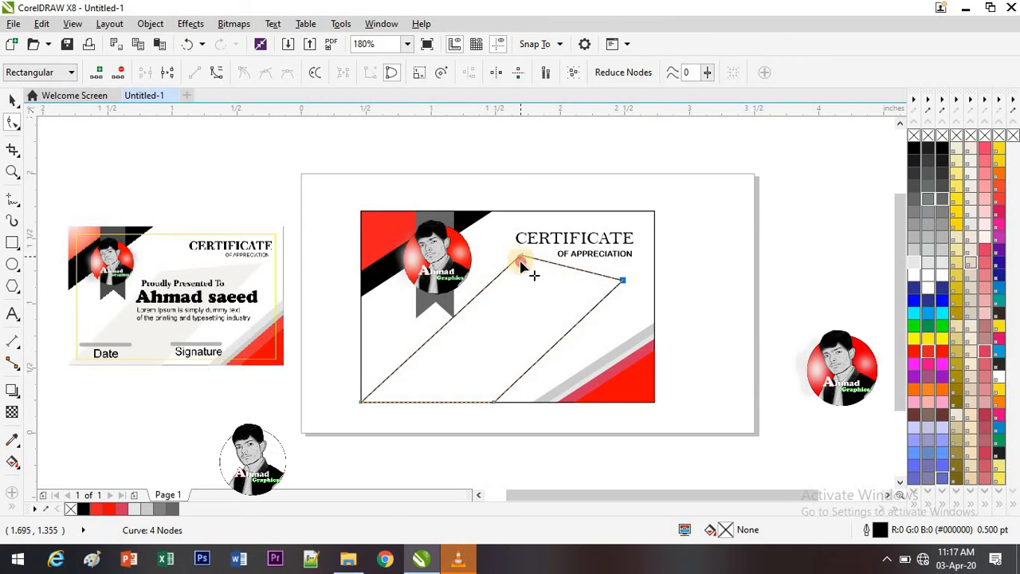
left_click_drag(520, 263, 523, 269)
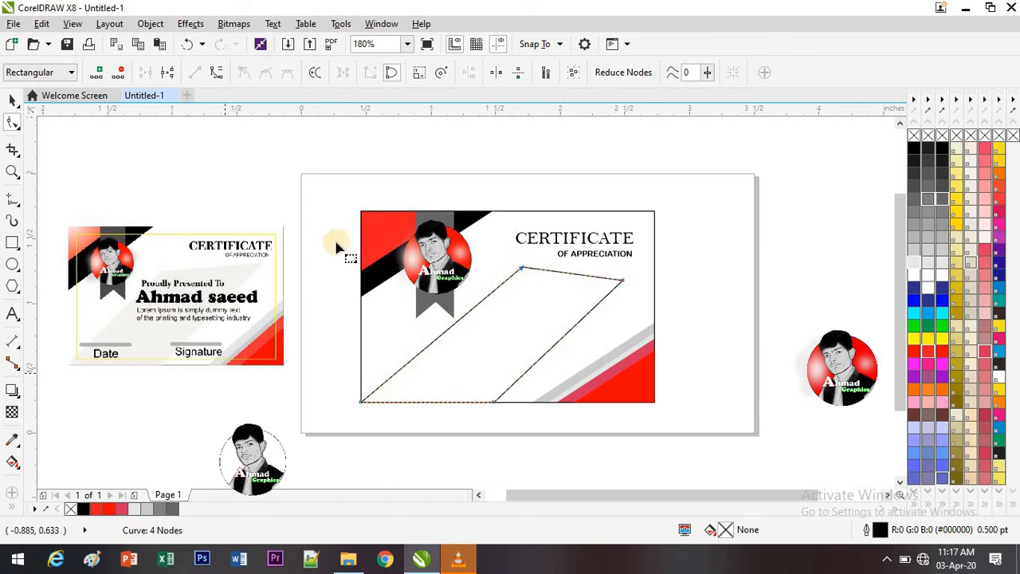
Fill the slanted band with 10% black
left_click(946, 259)
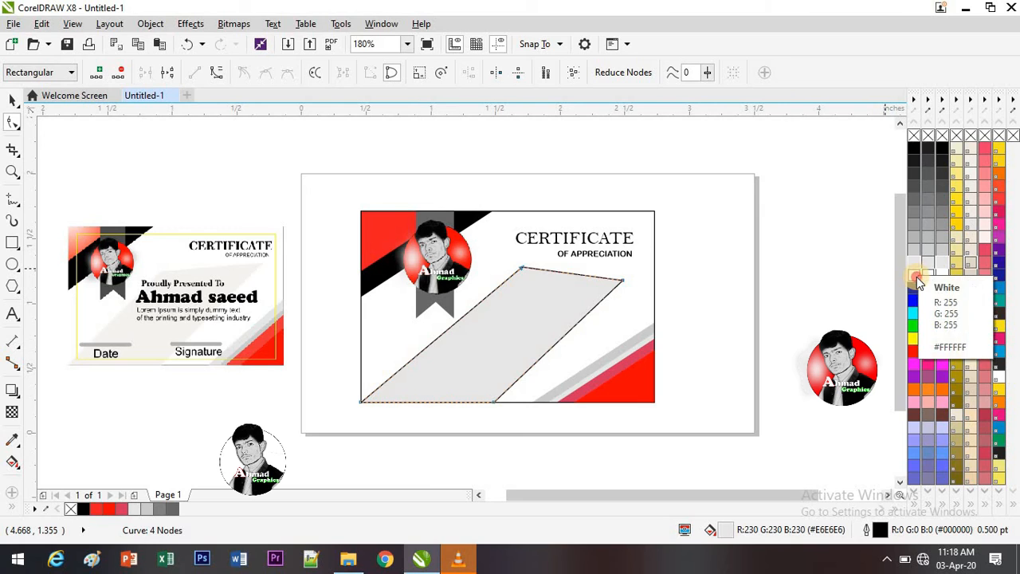
left_click(930, 276)
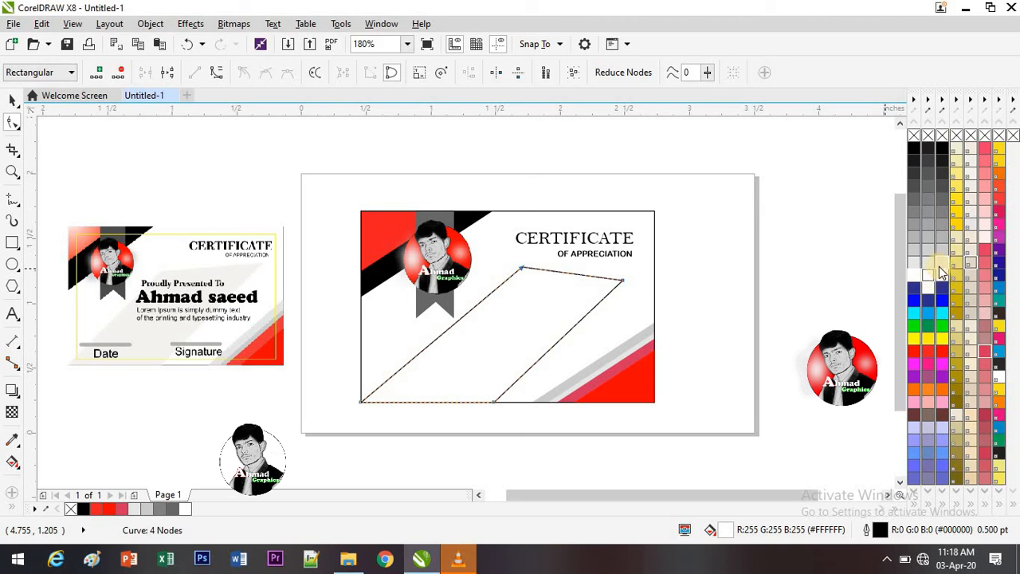
left_click(930, 260)
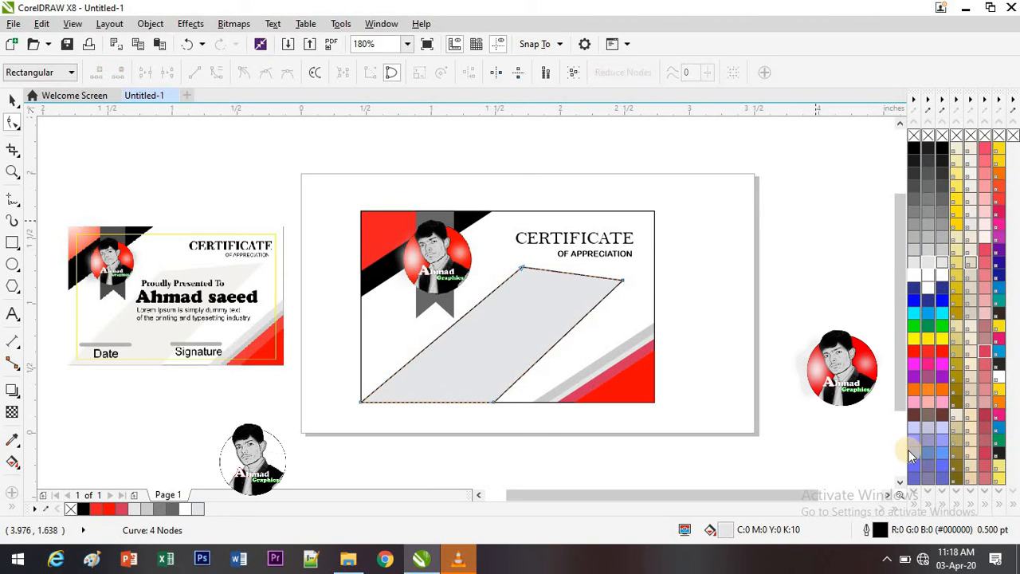
Set the slanted band's outline width to None and deselect the shape
double_click(879, 528)
left_click(406, 185)
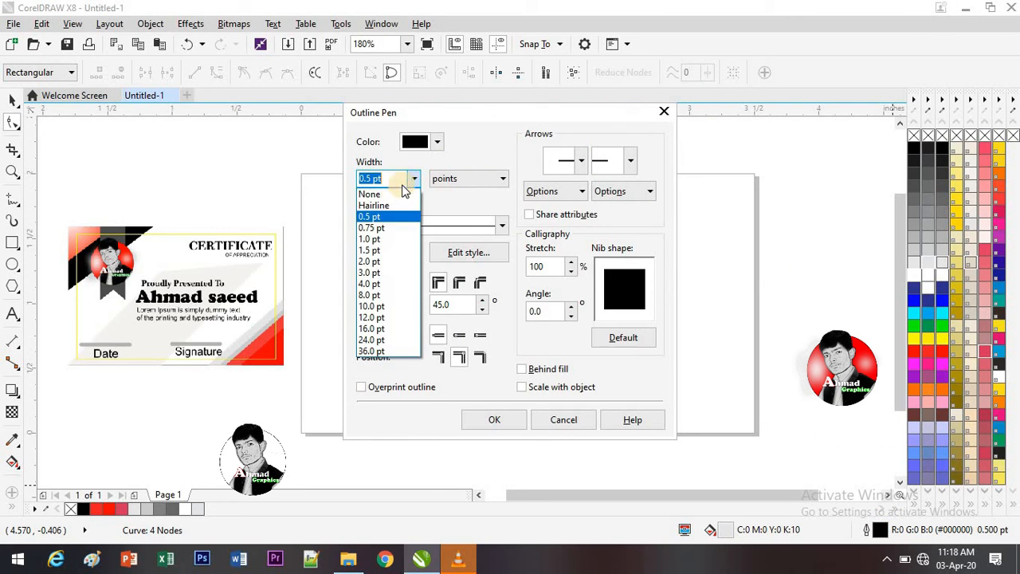
left_click(389, 196)
left_click(515, 418)
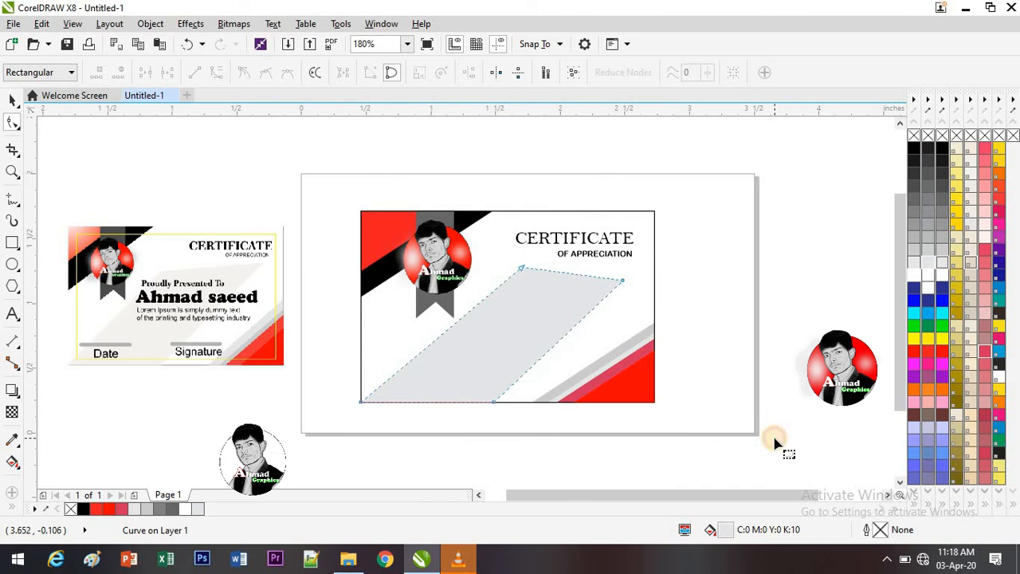
left_click(12, 99)
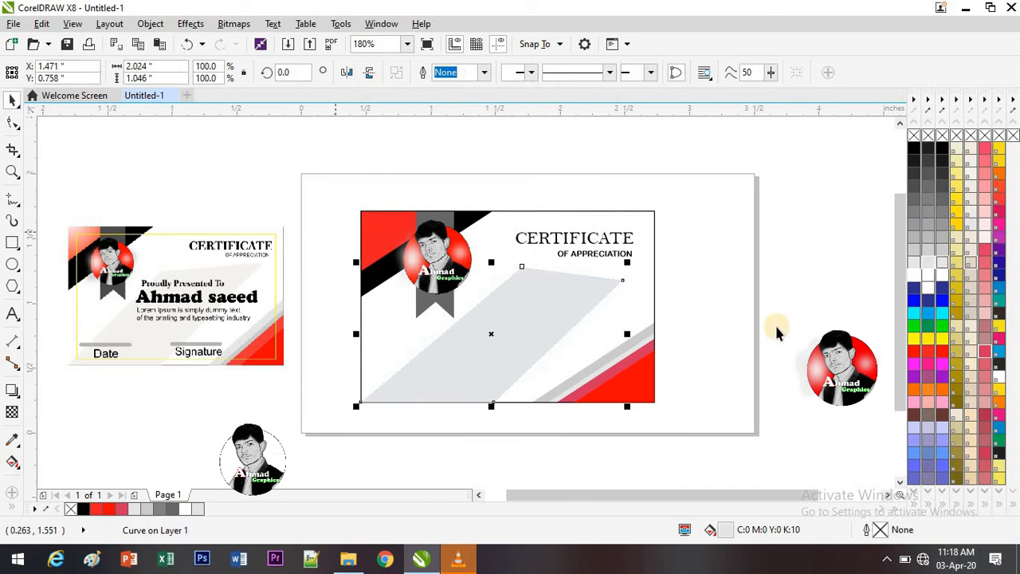
left_click(787, 340)
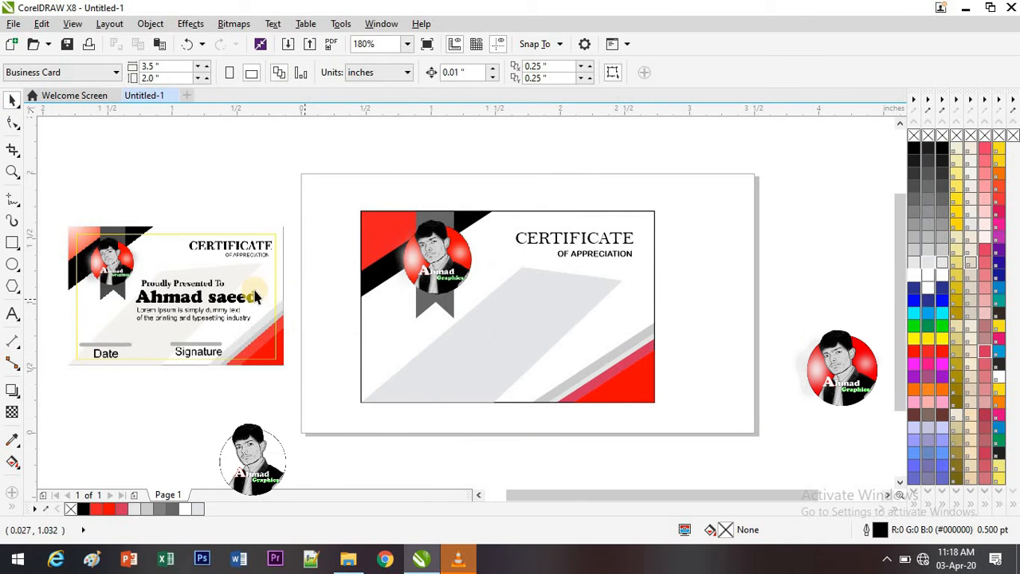
Apply a linear fountain fill running down the slanted band, with 20% black as its end colour
left_click(534, 336)
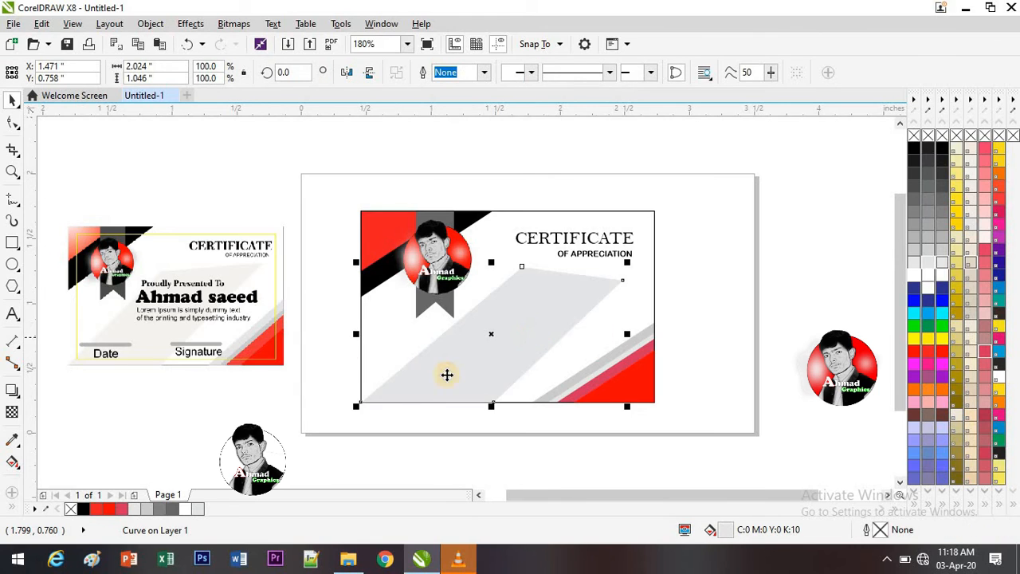
left_click(12, 462)
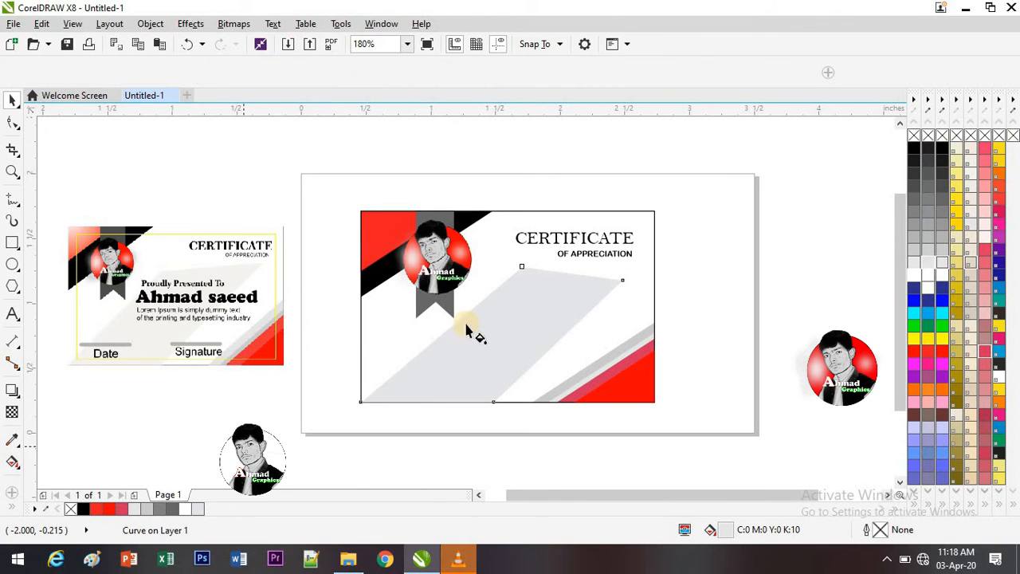
left_click_drag(507, 307, 473, 371)
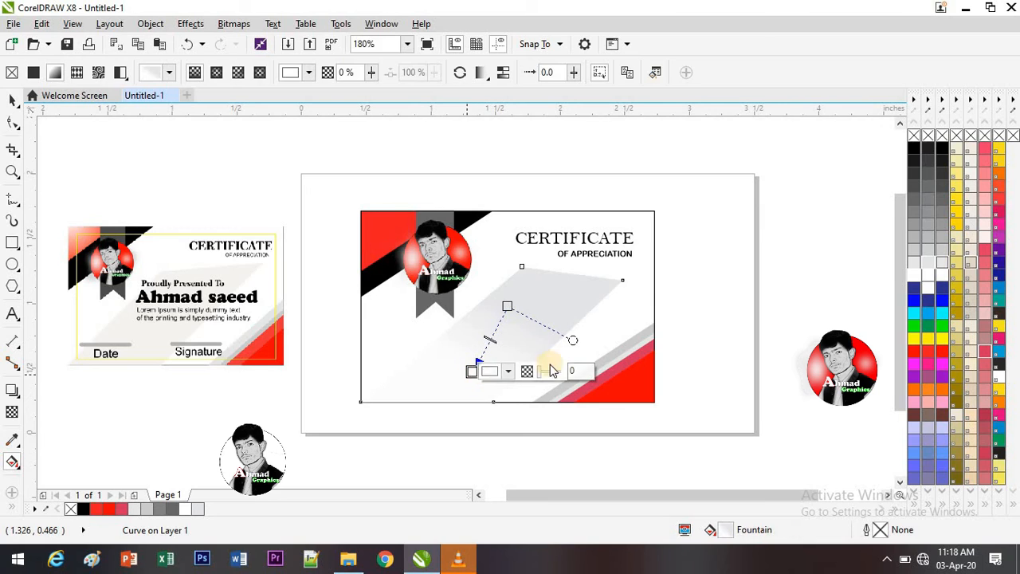
left_click(930, 249)
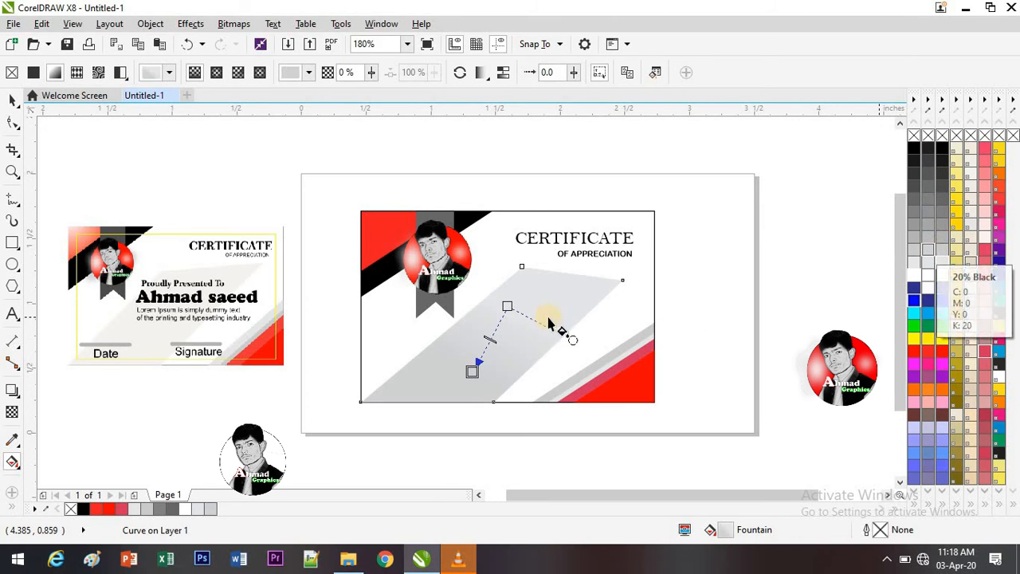
Reposition the band's gradient so the darker grey starts near its lower-left end and lightens towards the lower-right edge, then deselect it
left_click_drag(523, 303, 579, 261)
left_click_drag(535, 315, 427, 401)
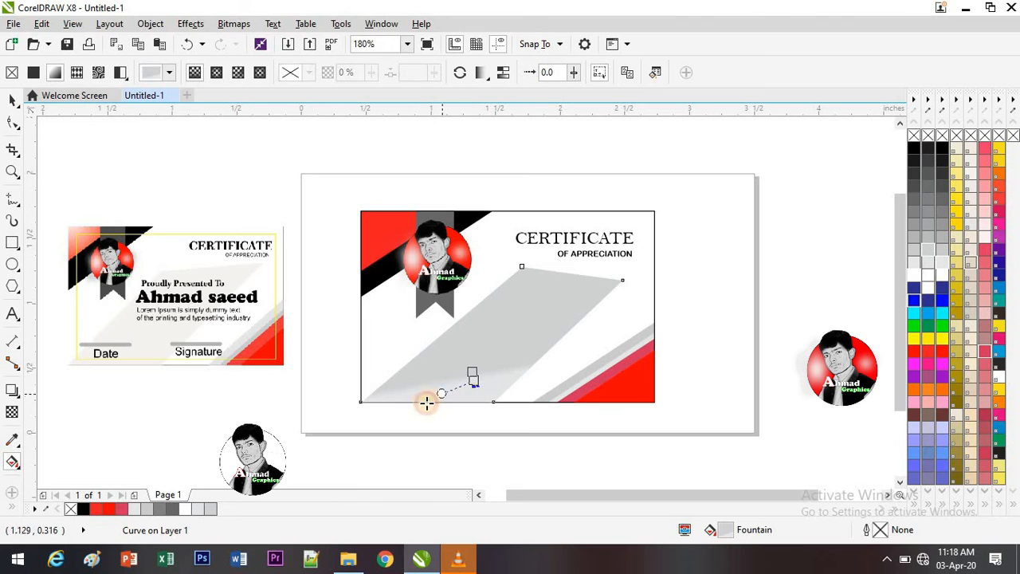
left_click_drag(475, 378, 505, 410)
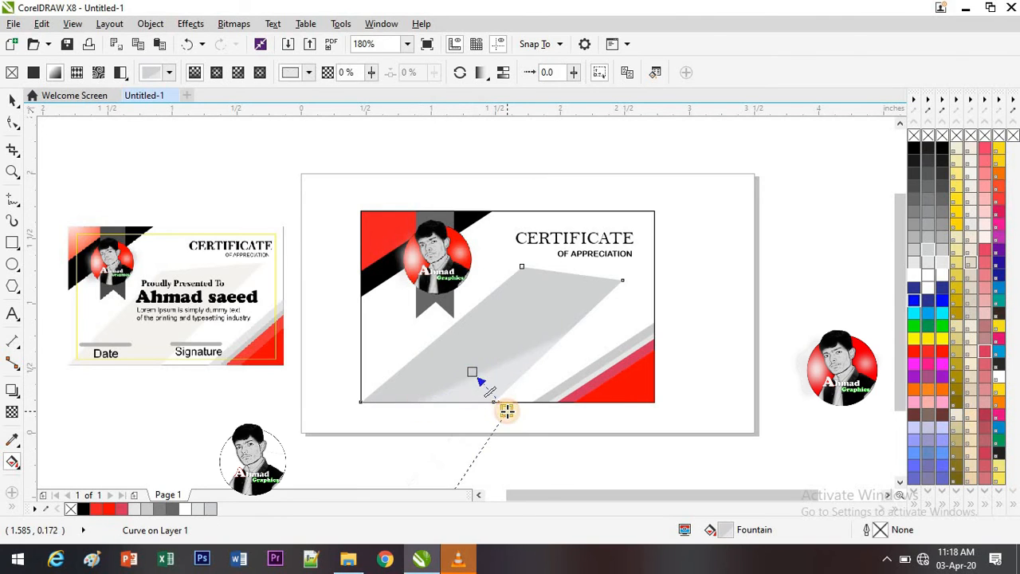
left_click_drag(470, 370, 402, 378)
left_click(742, 335)
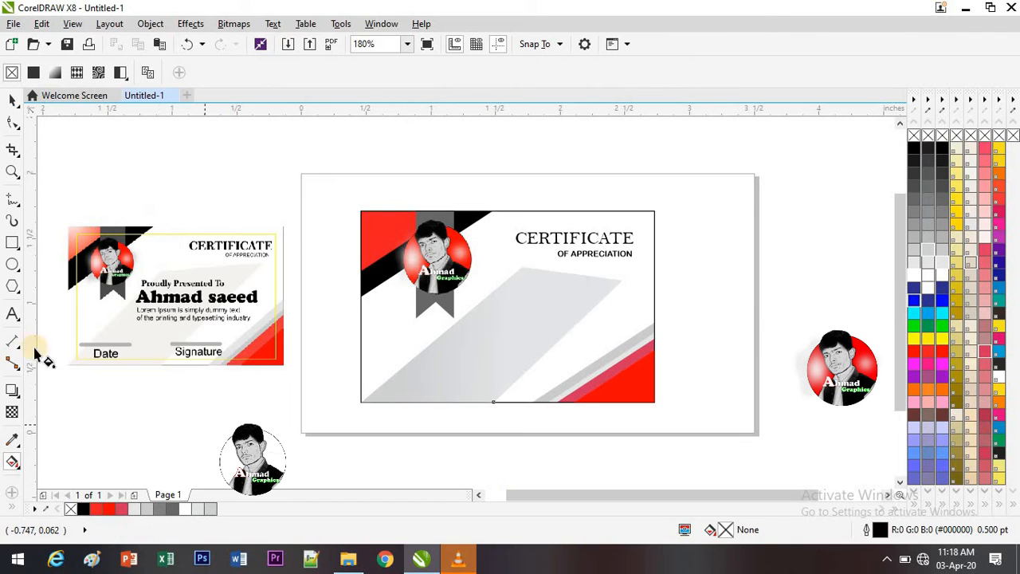
Add 24 pt Arial artistic text above the certificate frame, entering "Proudly presen"
left_click(9, 314)
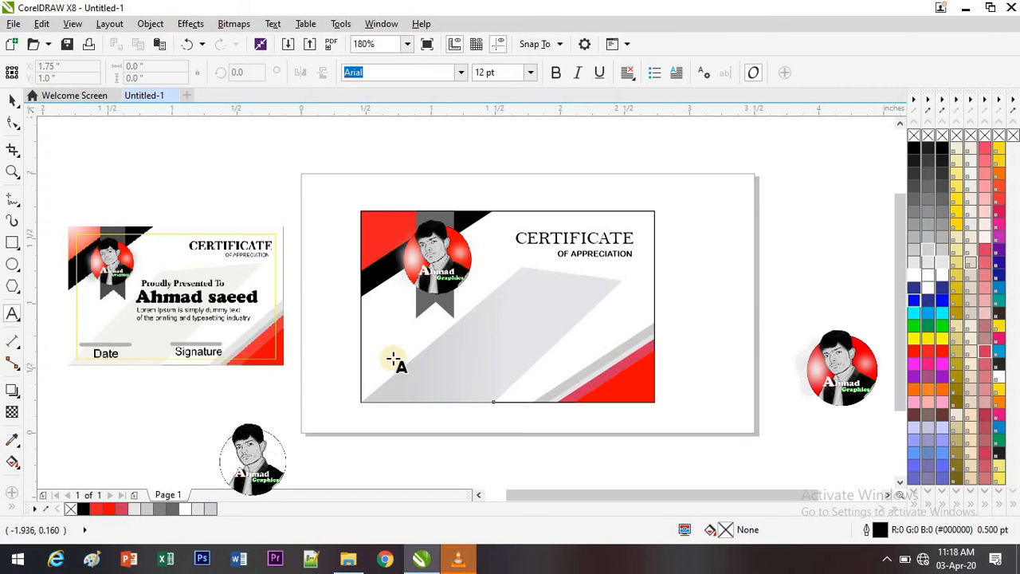
left_click(480, 188)
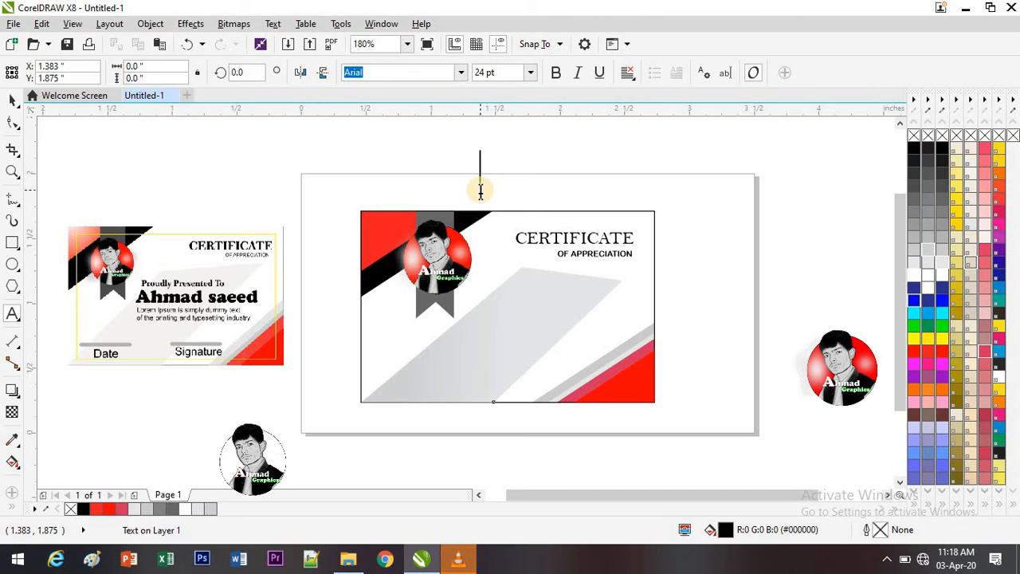
type("P")
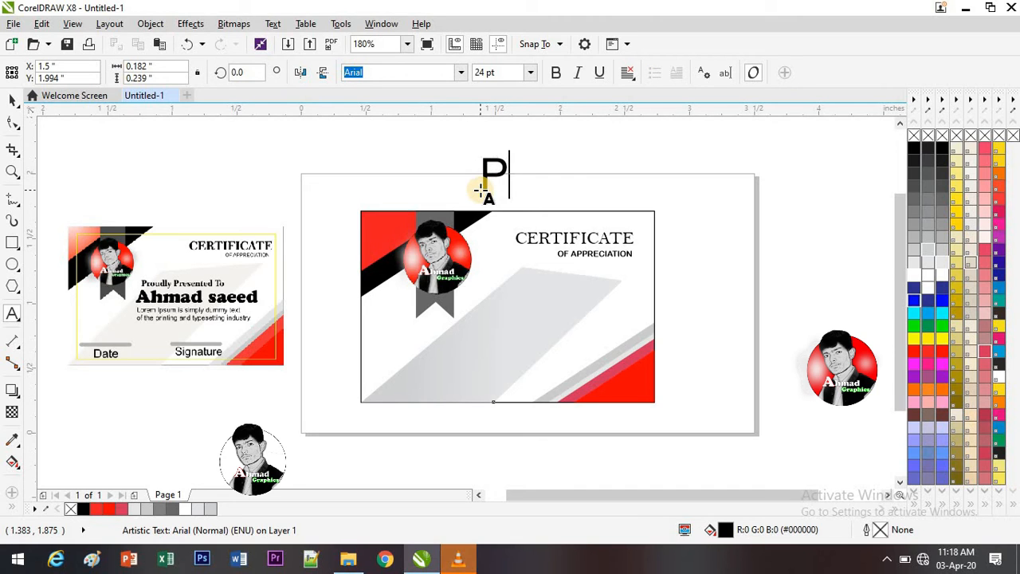
type("roudly")
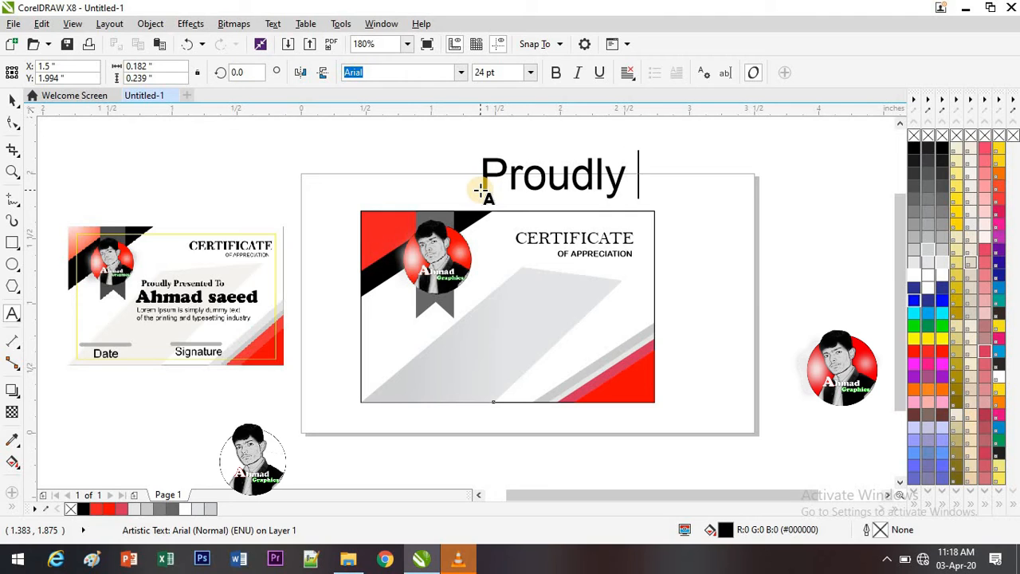
type(" presen")
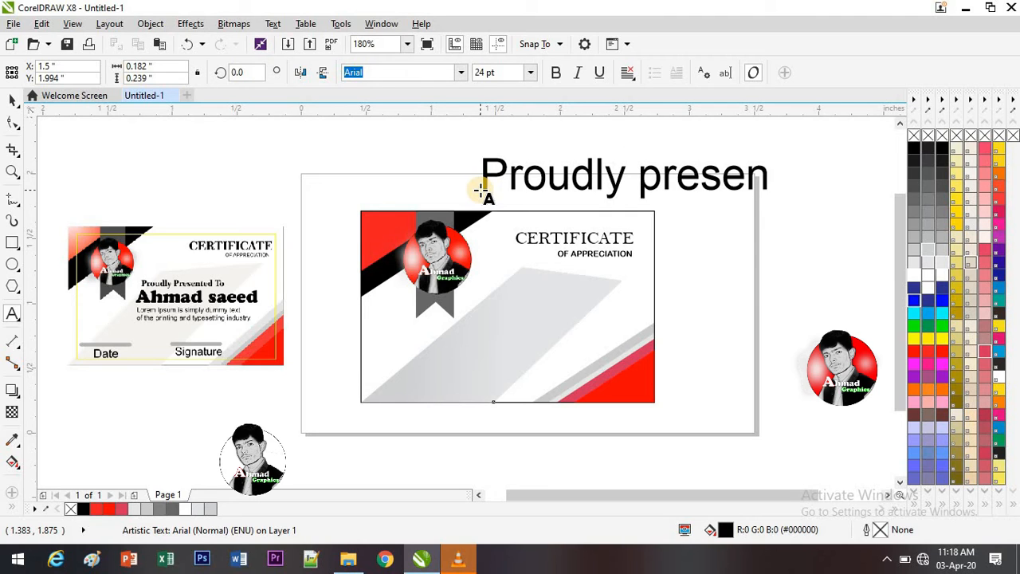